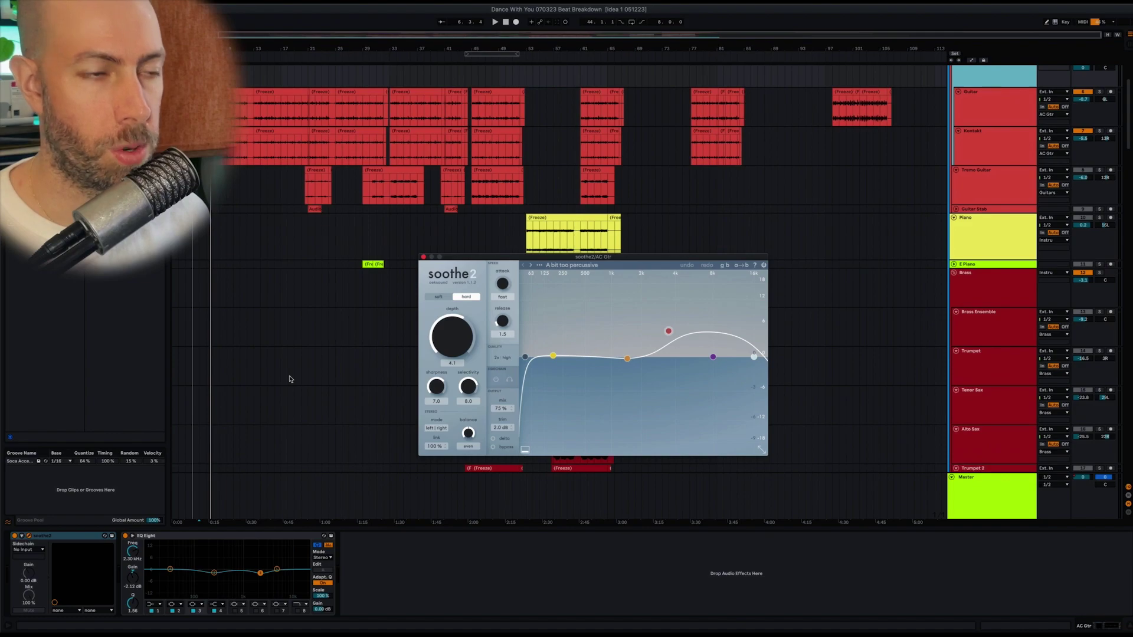
Step: Audition the Guitar Perc track with its Auto Filter bypassed, and switch the filter back on
scroll(289, 379, "down", 10)
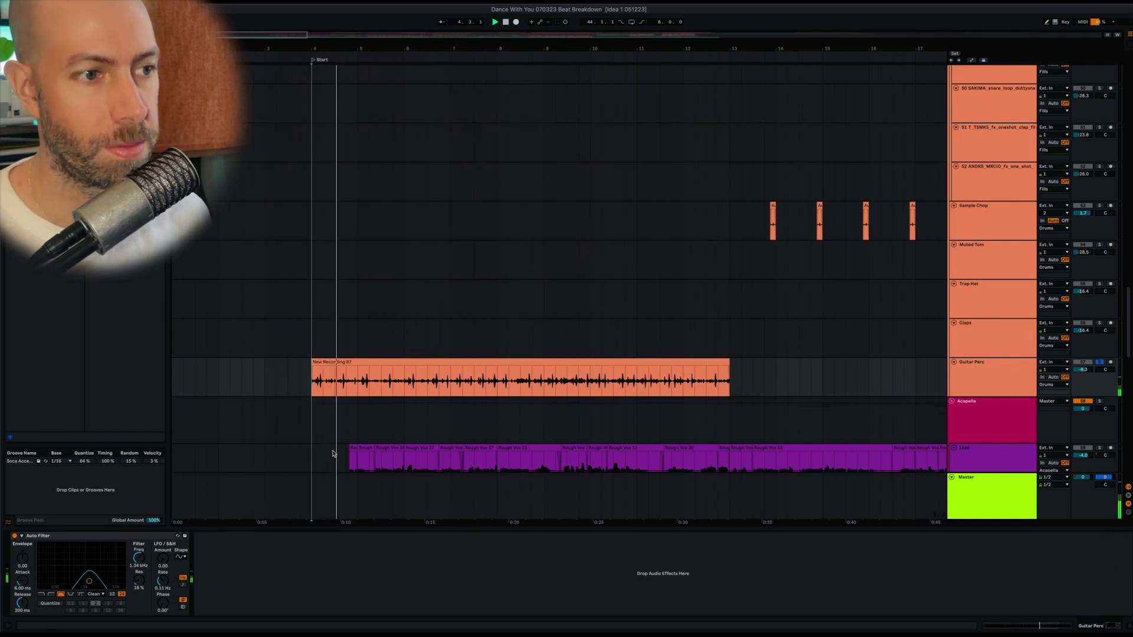
key("space")
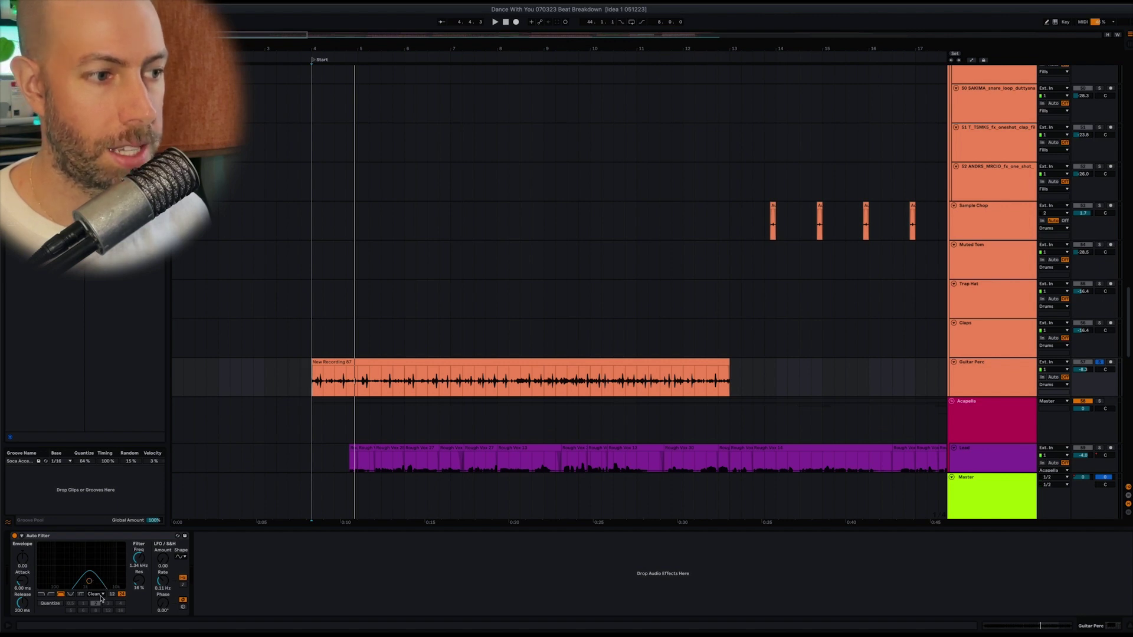
left_click(15, 537)
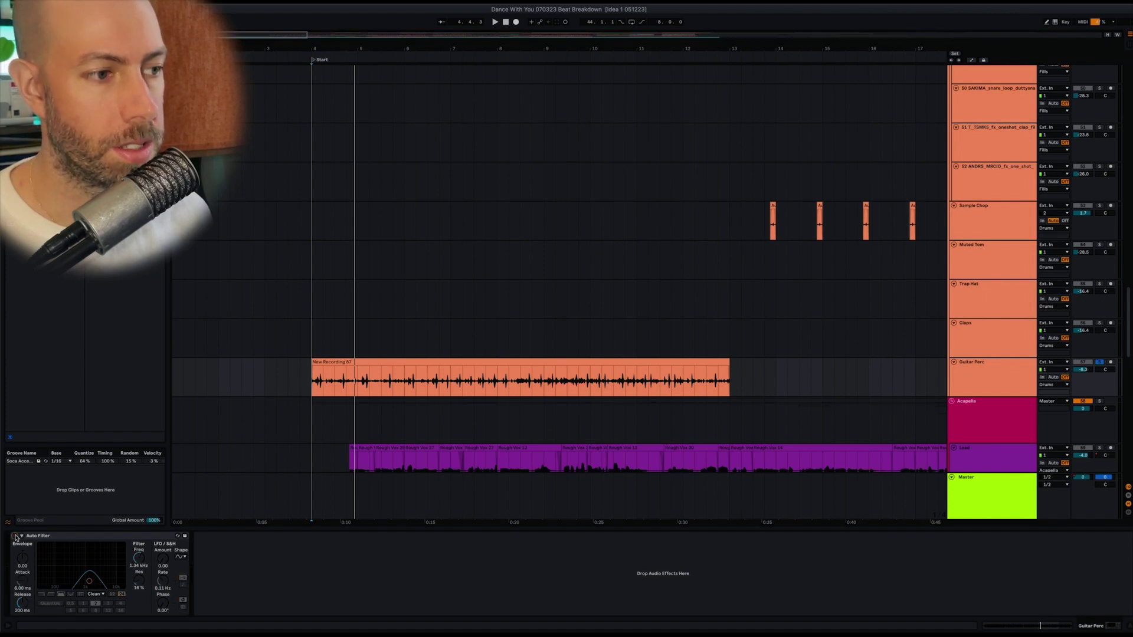
key("space")
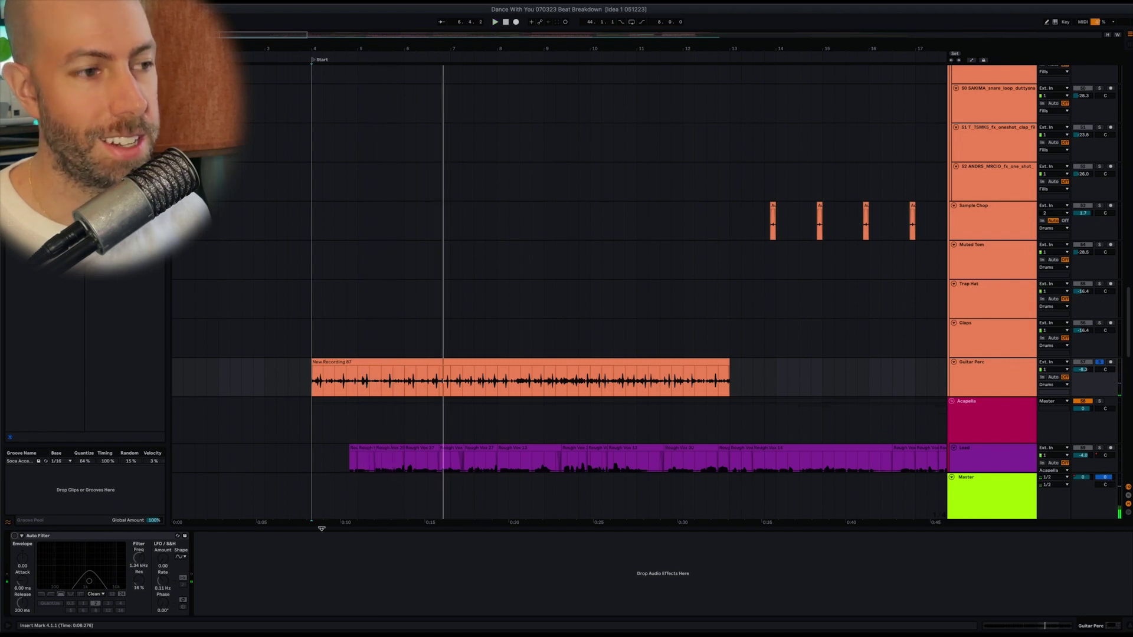
left_click(65, 536)
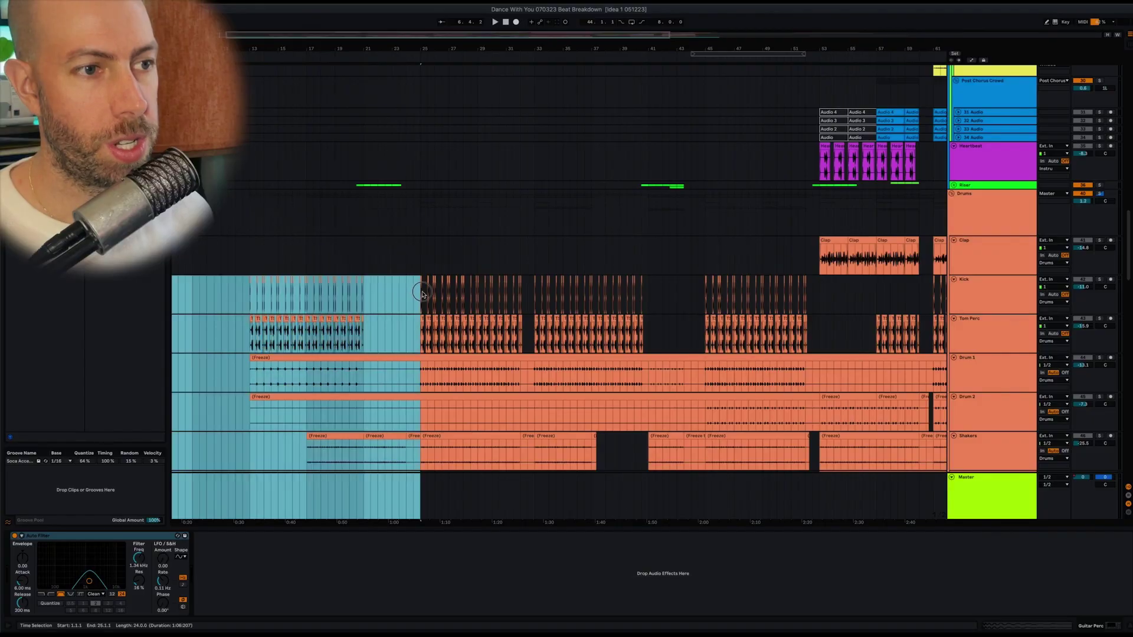
Step: Select bars 25 to 29 on the Kick and Tom Perc tracks, solo both tracks and play the section
left_click_drag(420, 318, 478, 320)
left_click(1003, 294)
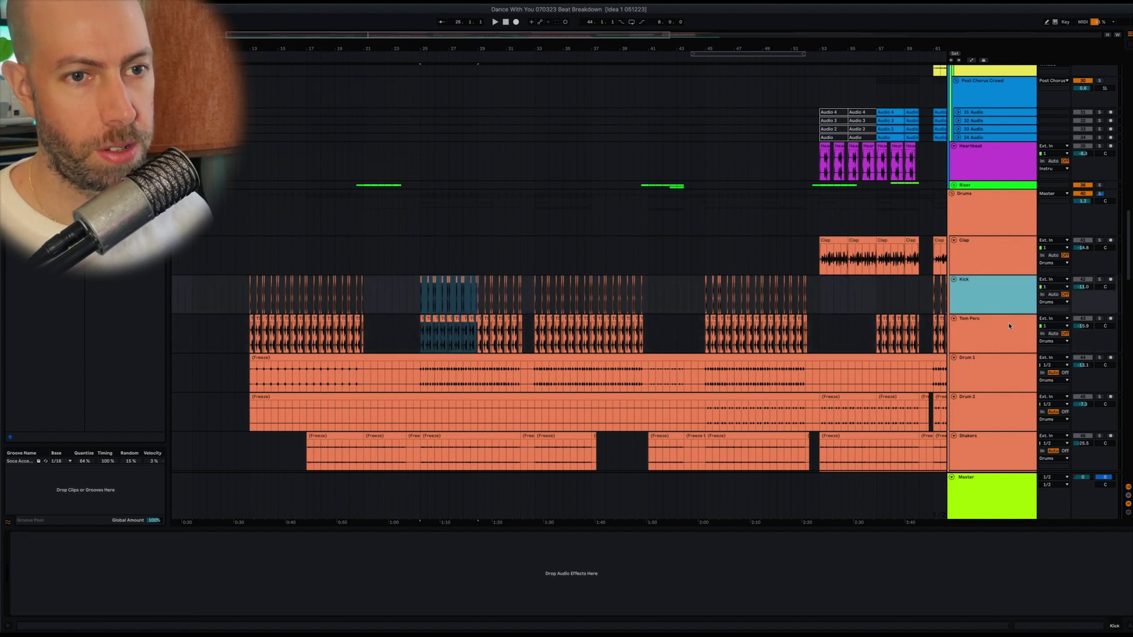
left_click(1009, 333, "shift")
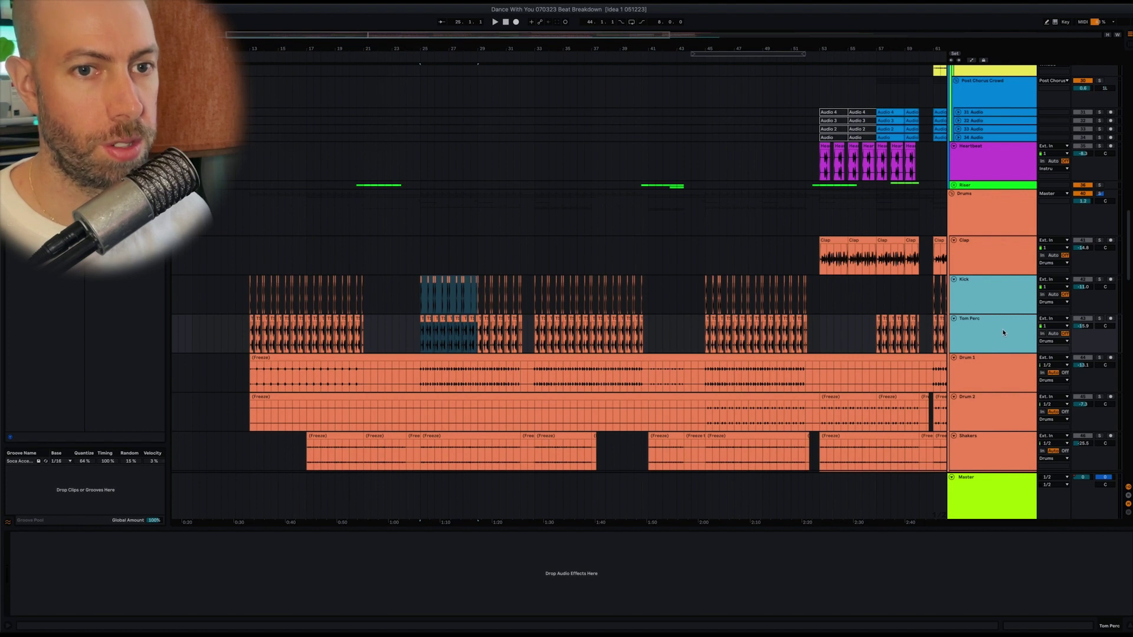
key("s")
key("space")
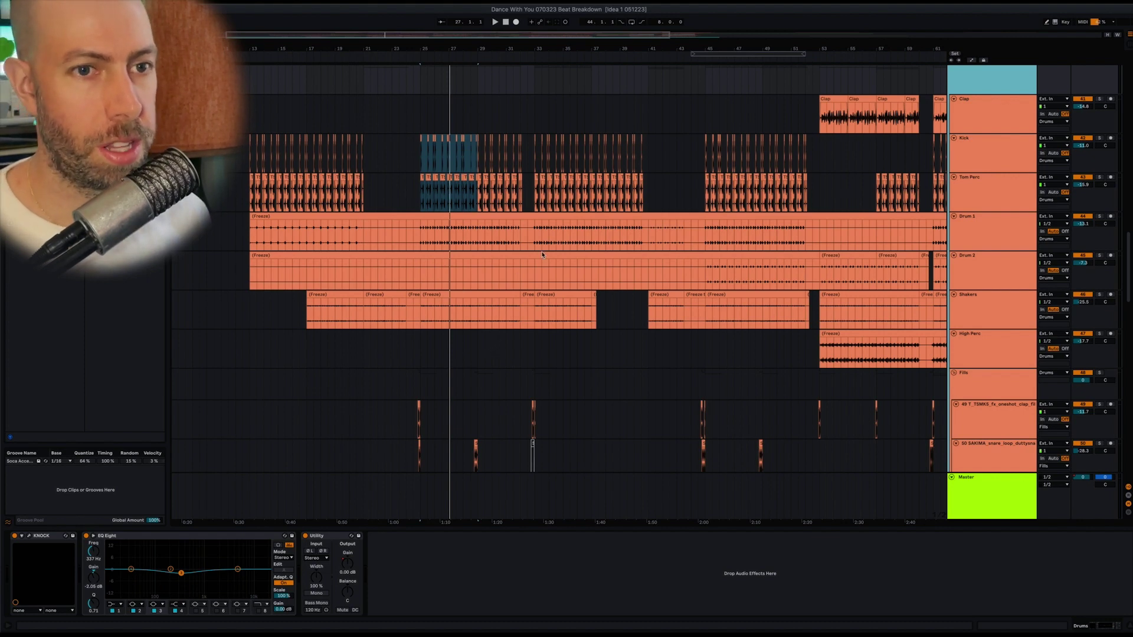
Step: Look over the tracks in the Drums group and play the soloed group over the selected section
scroll(414, 260, "down", 5)
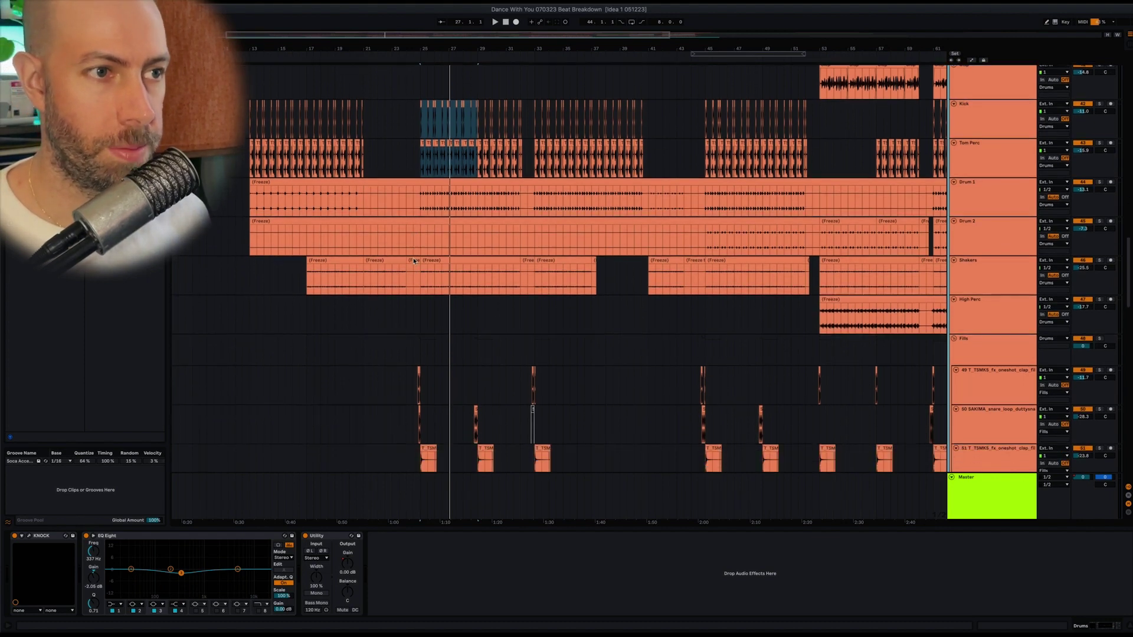
scroll(419, 222, "down", 10)
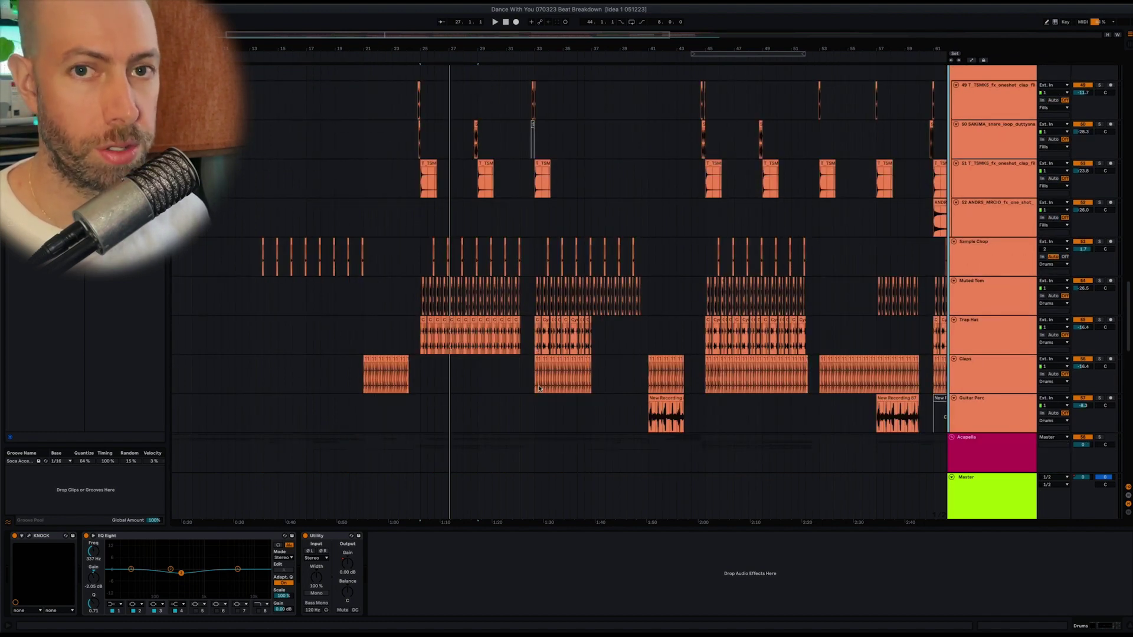
scroll(530, 386, "up", 15)
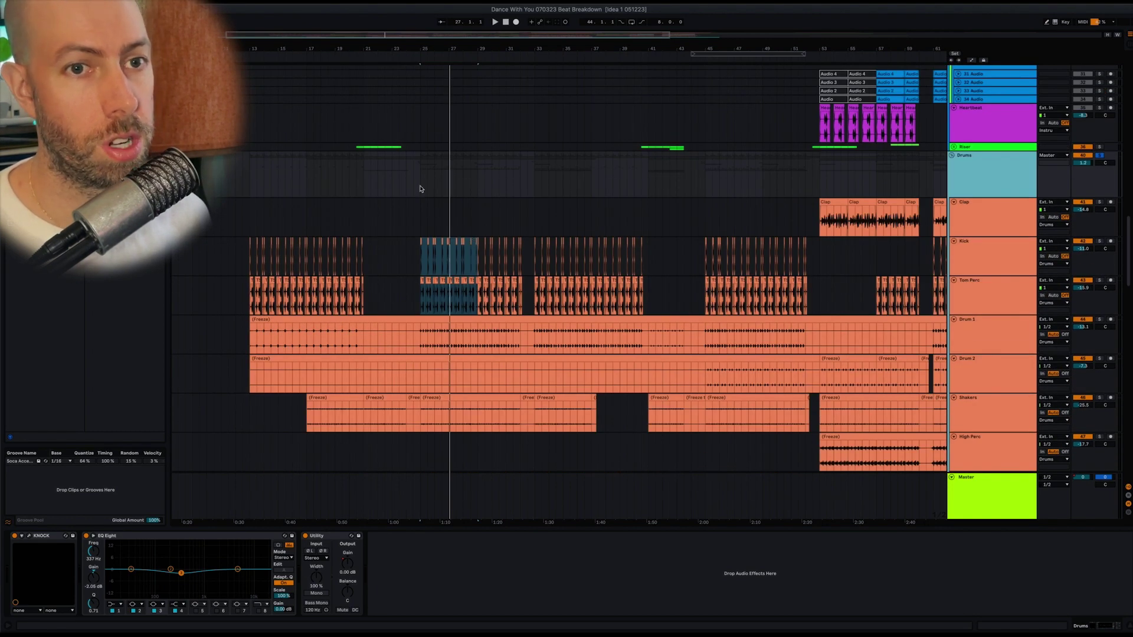
key("space")
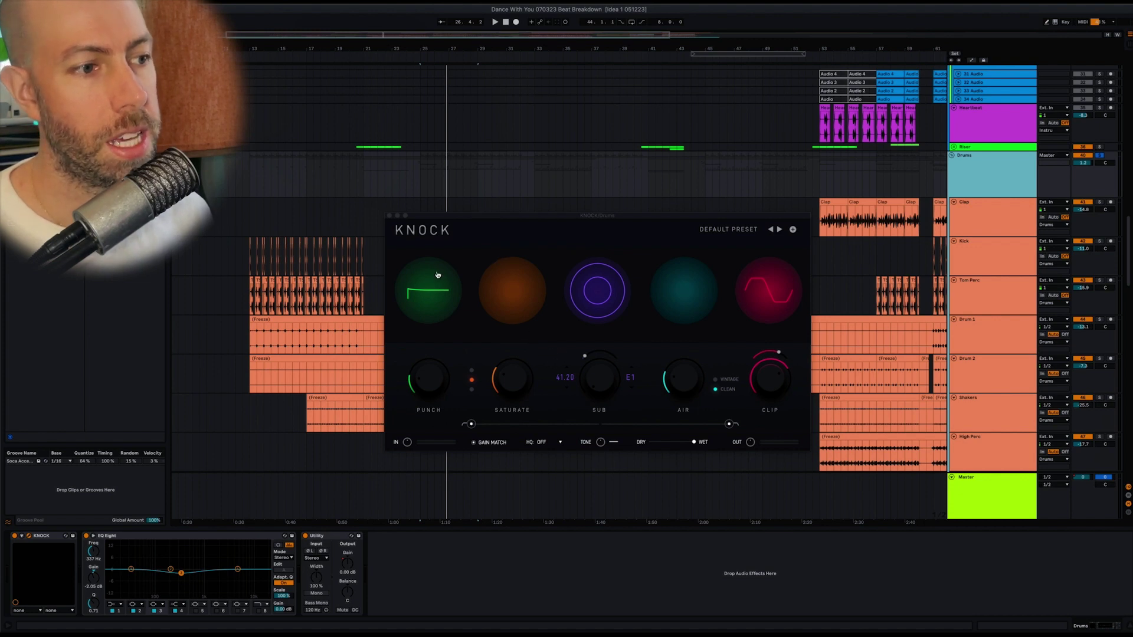
Step: Compare the Drums group with the KNOCK plugin bypassed and enabled during playback
left_click(14, 536)
key("space")
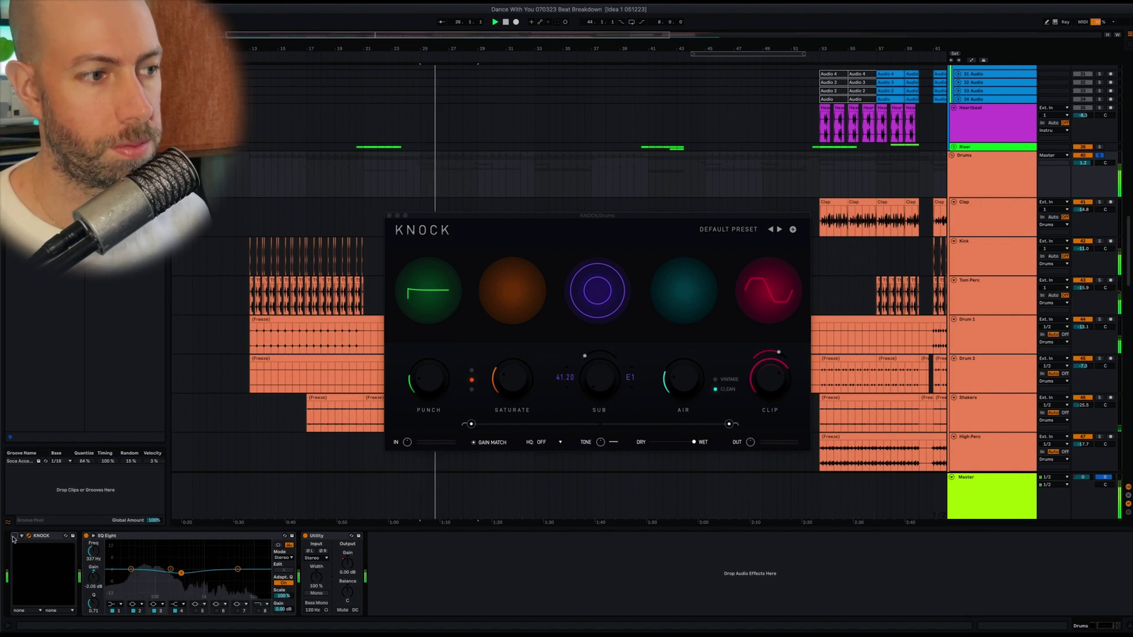
left_click(14, 537)
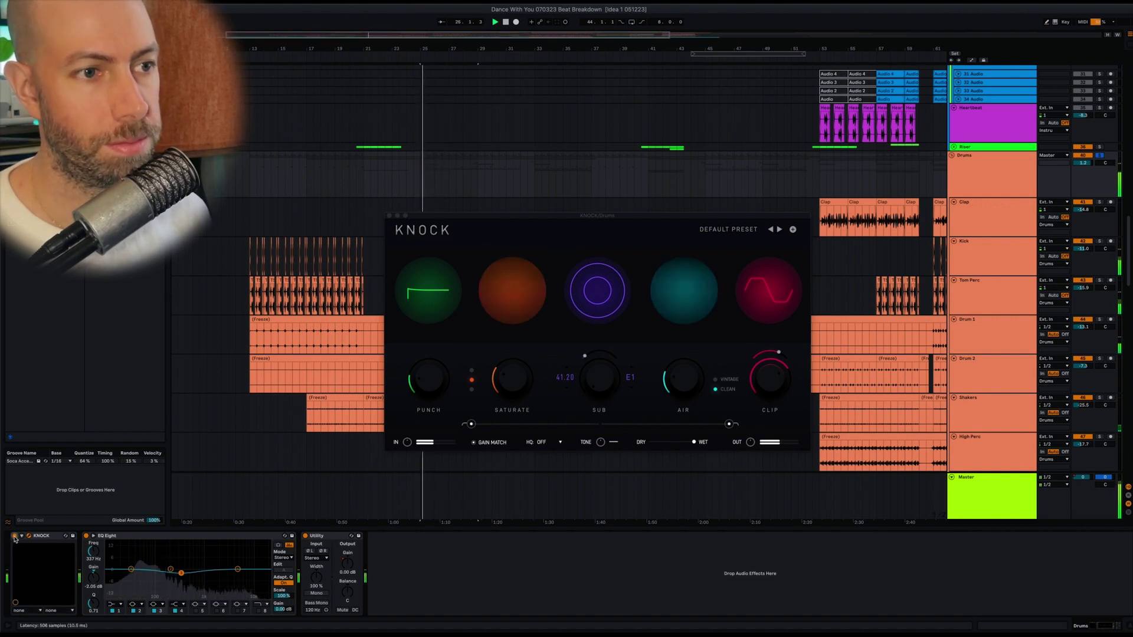
key("space")
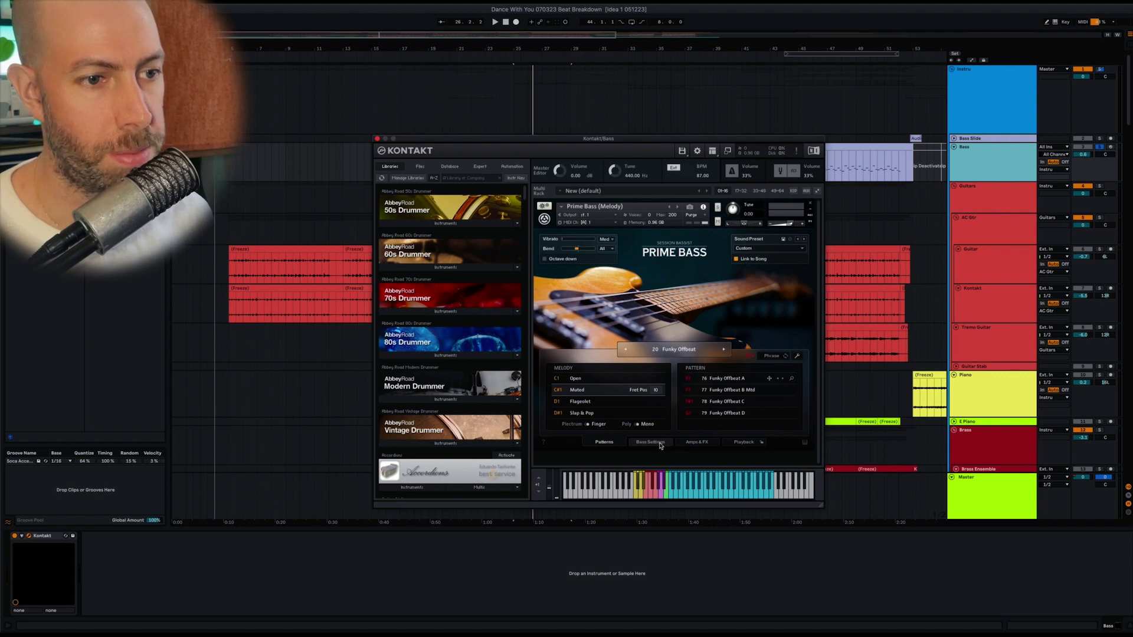
Step: Inspect Prime Bass's bass settings and Amps & FX chain, including the Tape effect, and audition the bass sound
left_click(650, 443)
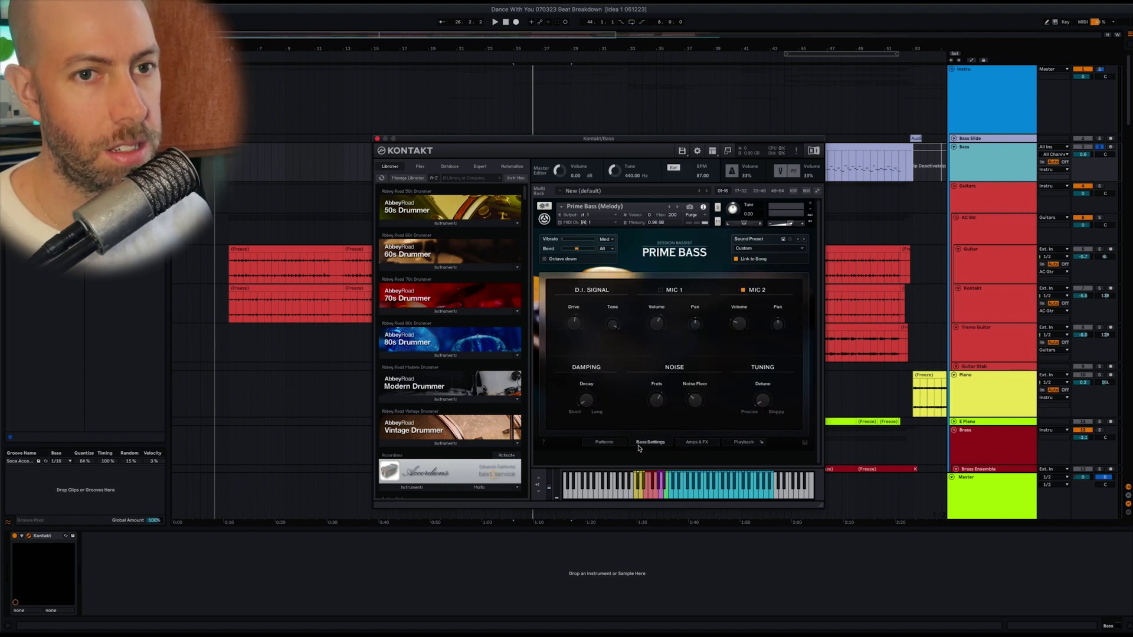
key("space")
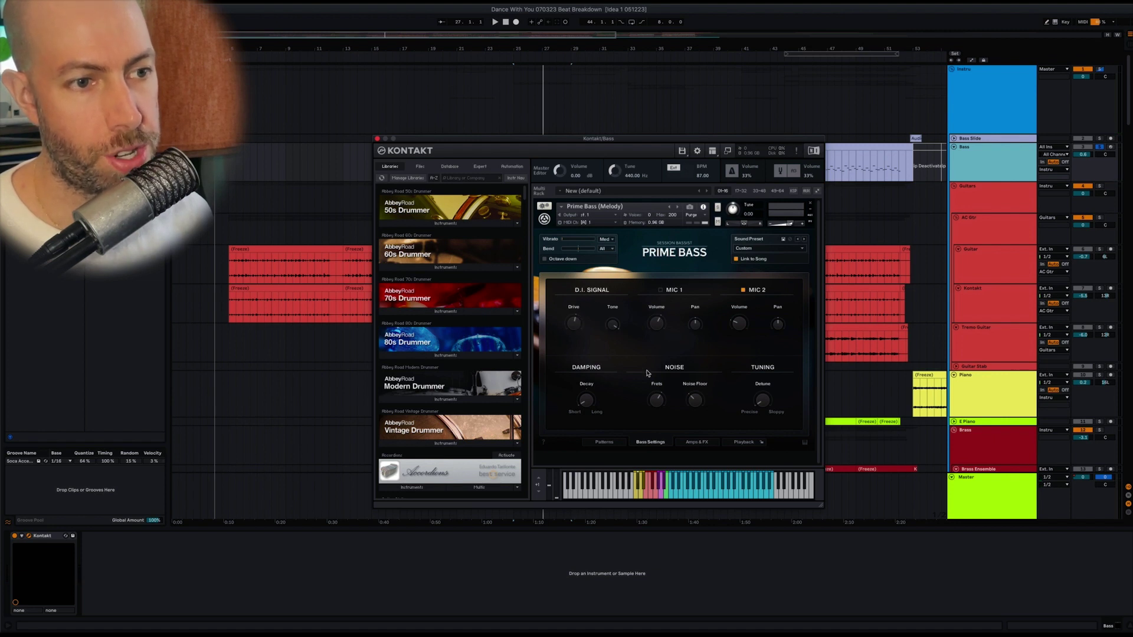
left_click(696, 443)
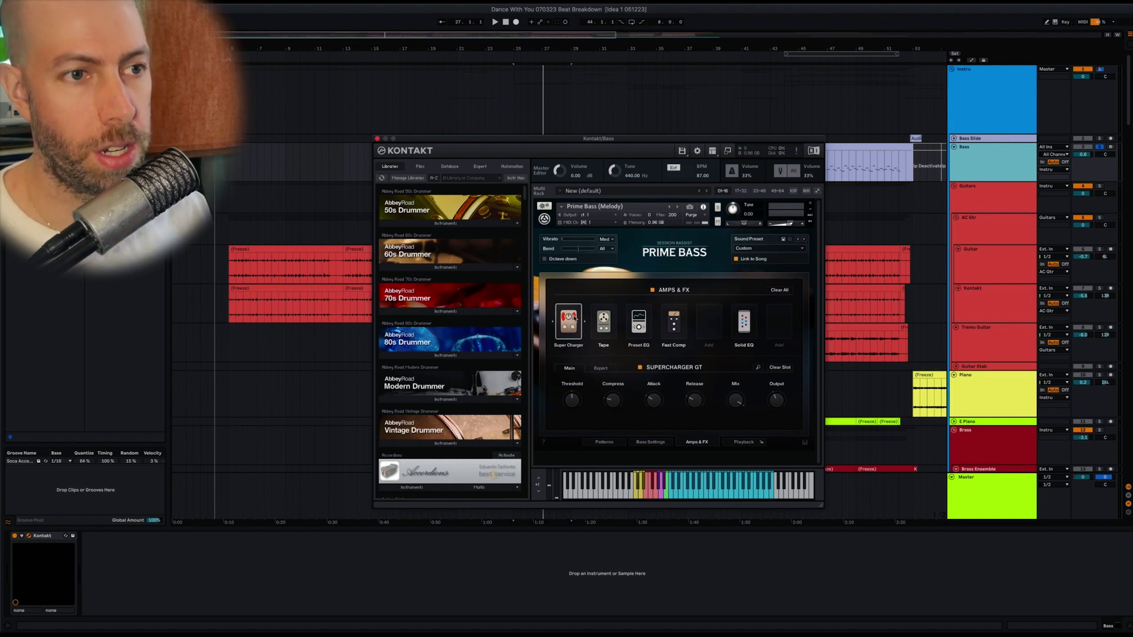
left_click(605, 331)
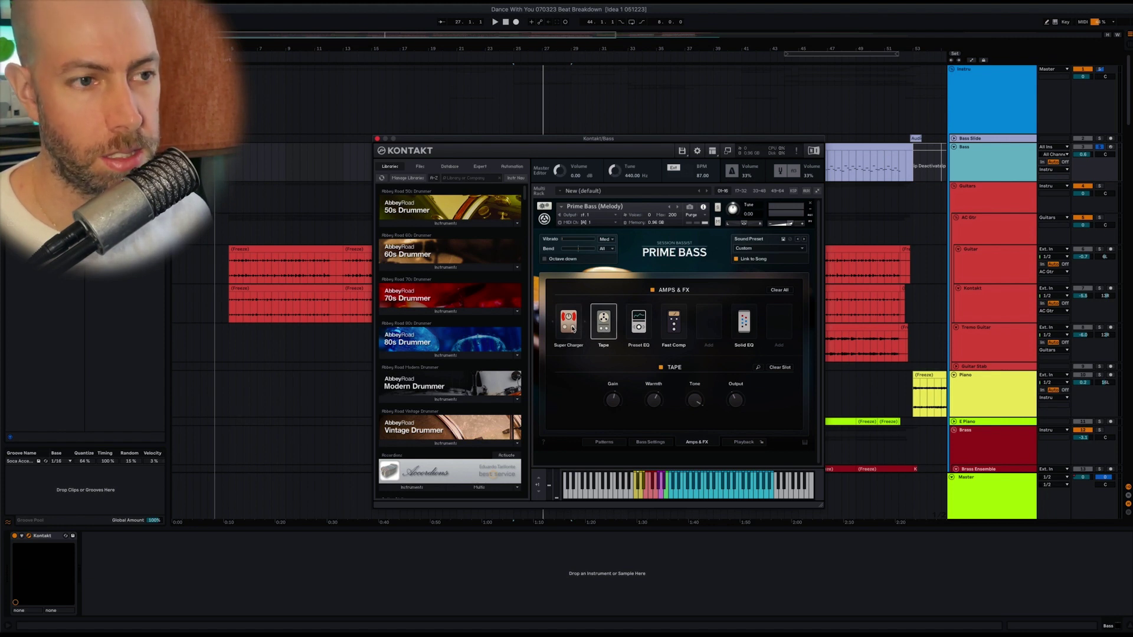
Step: Compare the bass with its Amps & FX chain bypassed and enabled during playback
left_click(652, 290)
key("space")
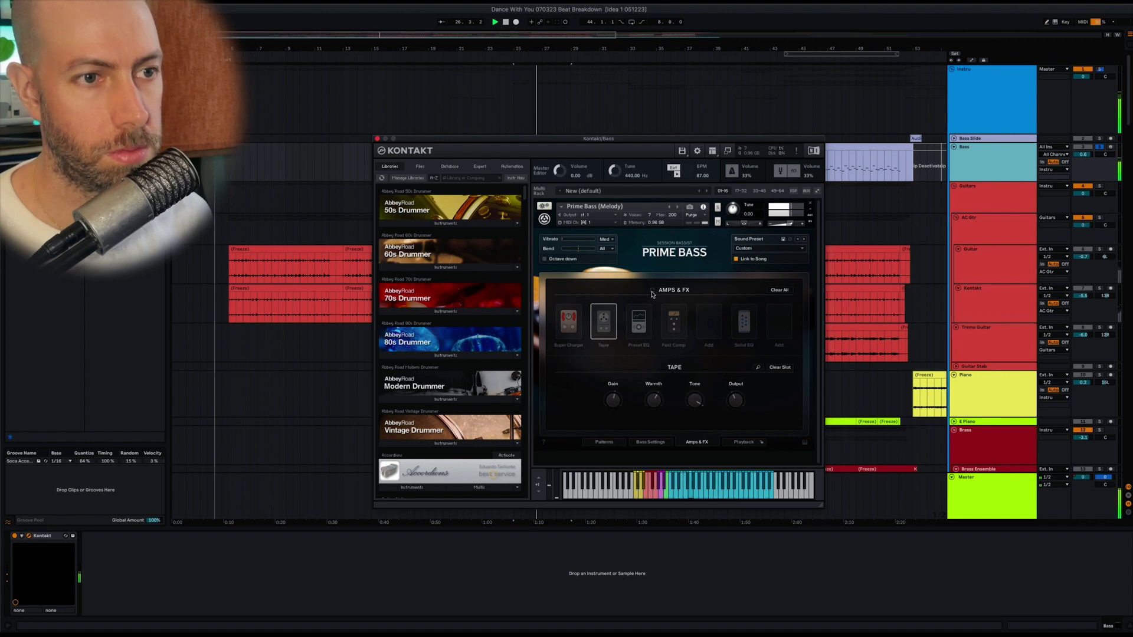
left_click(652, 290)
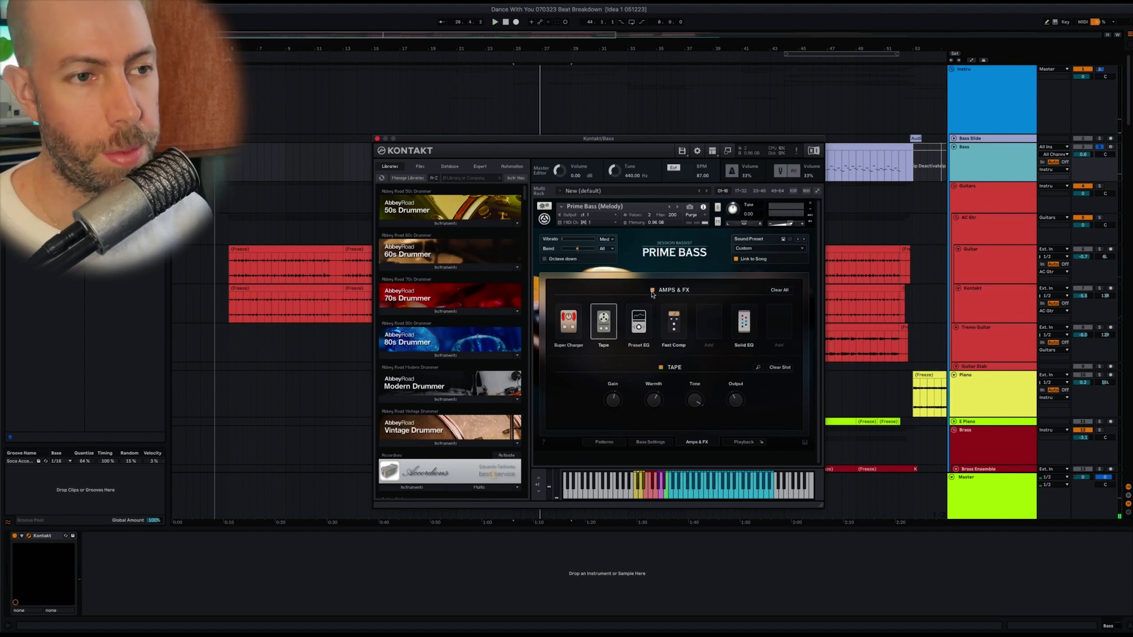
key("space")
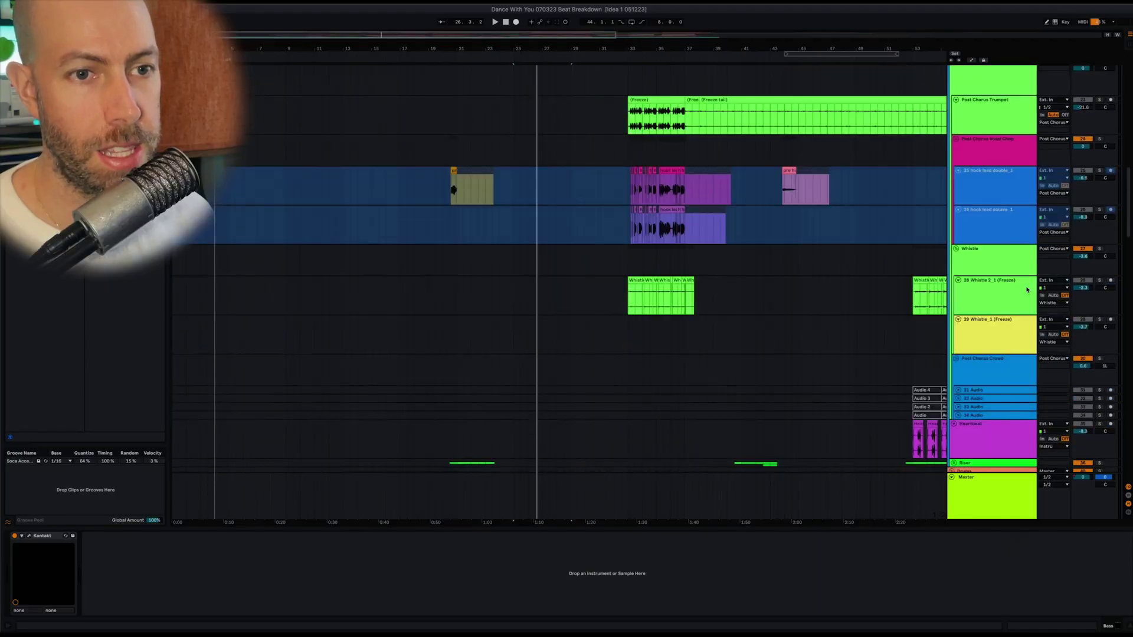
Step: Solo the Synths group, play the section from bar 25 and unfold the Synth 1 track
scroll(1027, 290, "down", 5)
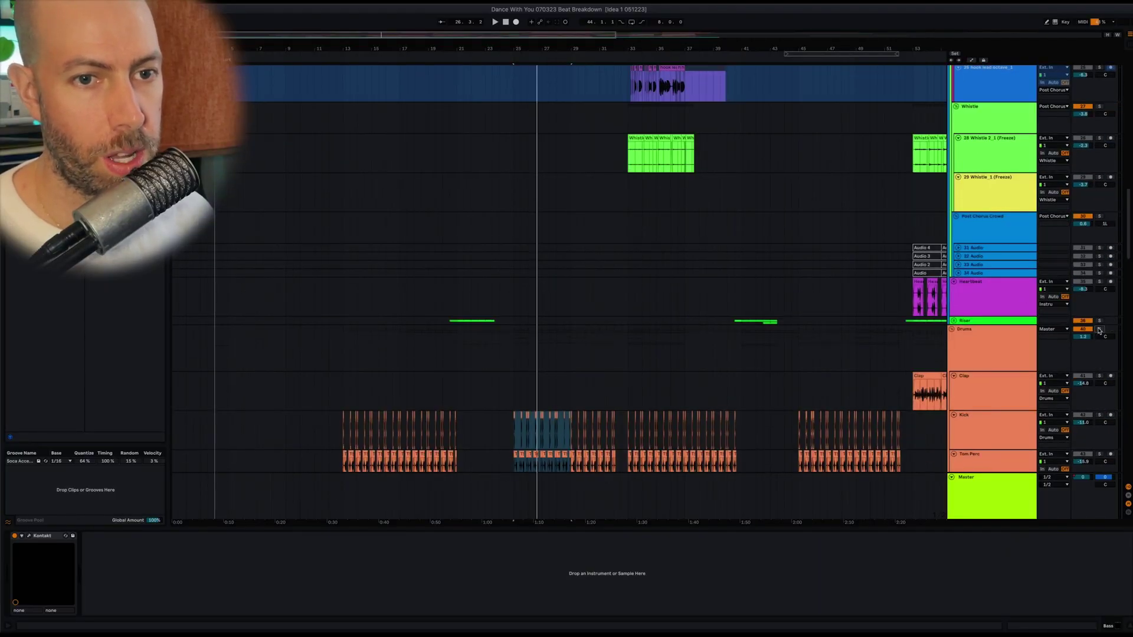
scroll(1098, 330, "up", 14)
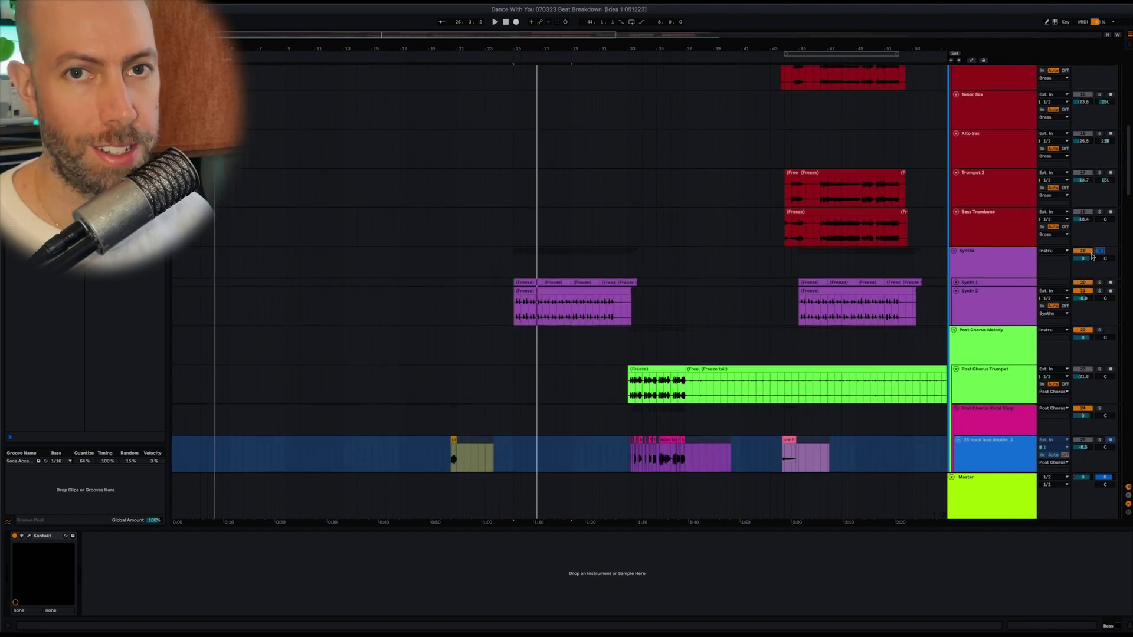
key("space")
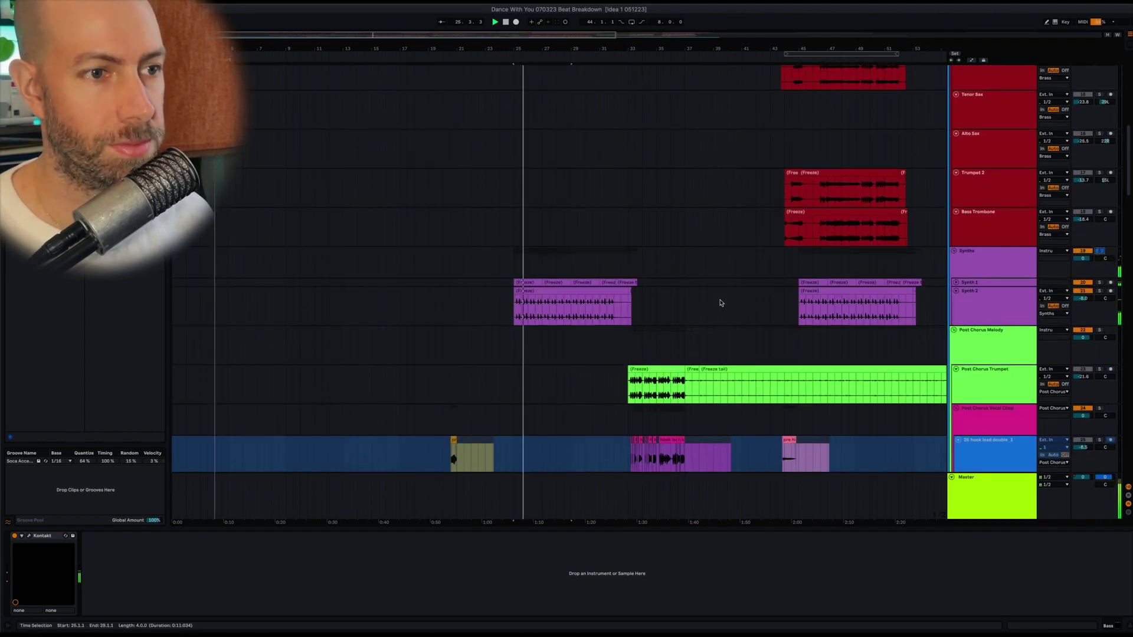
left_click(957, 282)
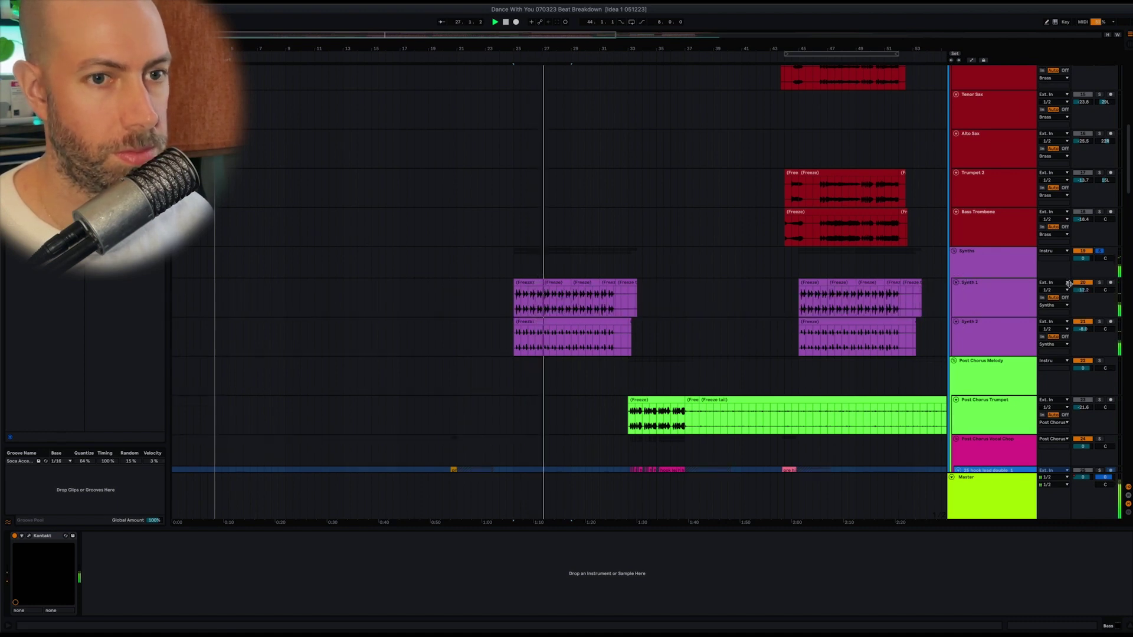
left_click(976, 263)
Step: Play the soloed Post Chorus Melody group from bar 33 and look through its trumpet, vocal chop and hook lead octave tracks
scroll(963, 300, "down", 4)
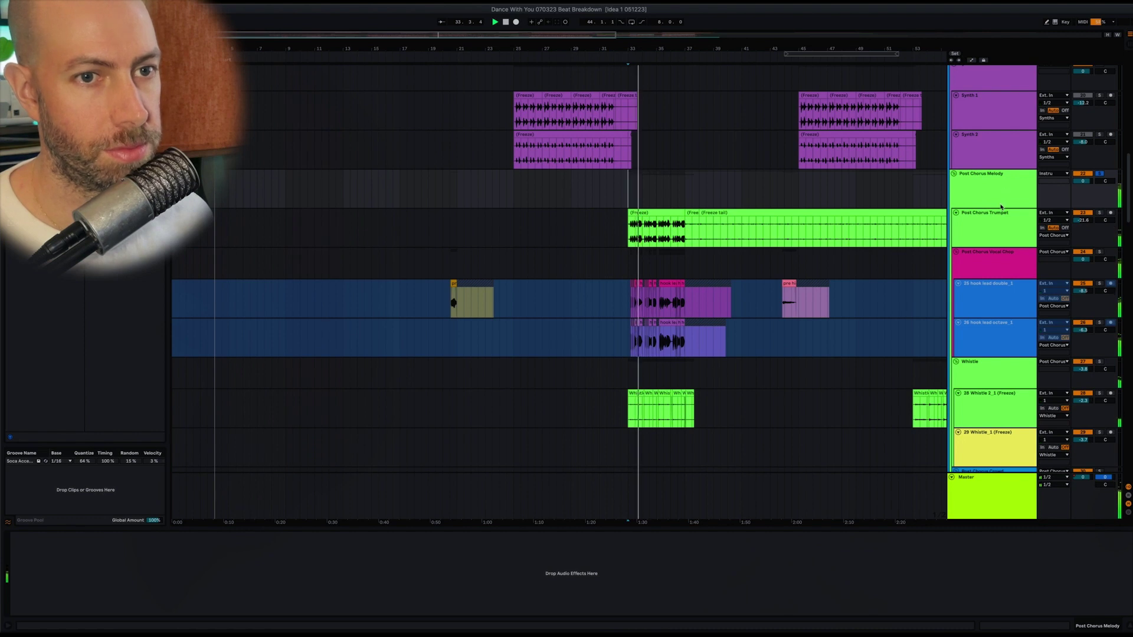
left_click(994, 221)
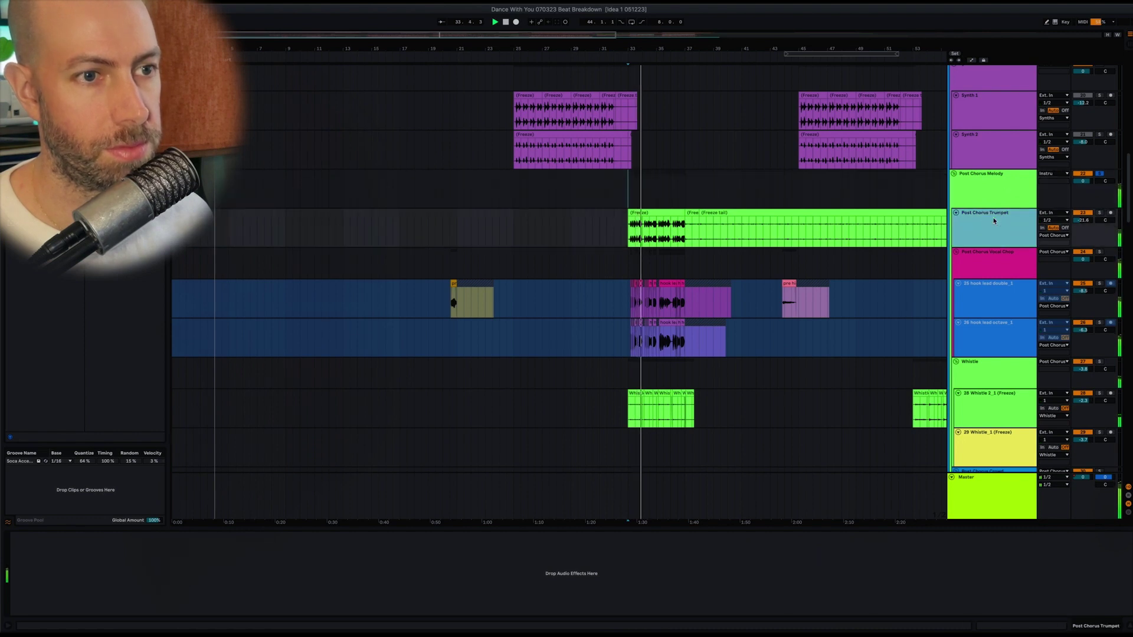
left_click(982, 257)
scroll(981, 256, "down", 3)
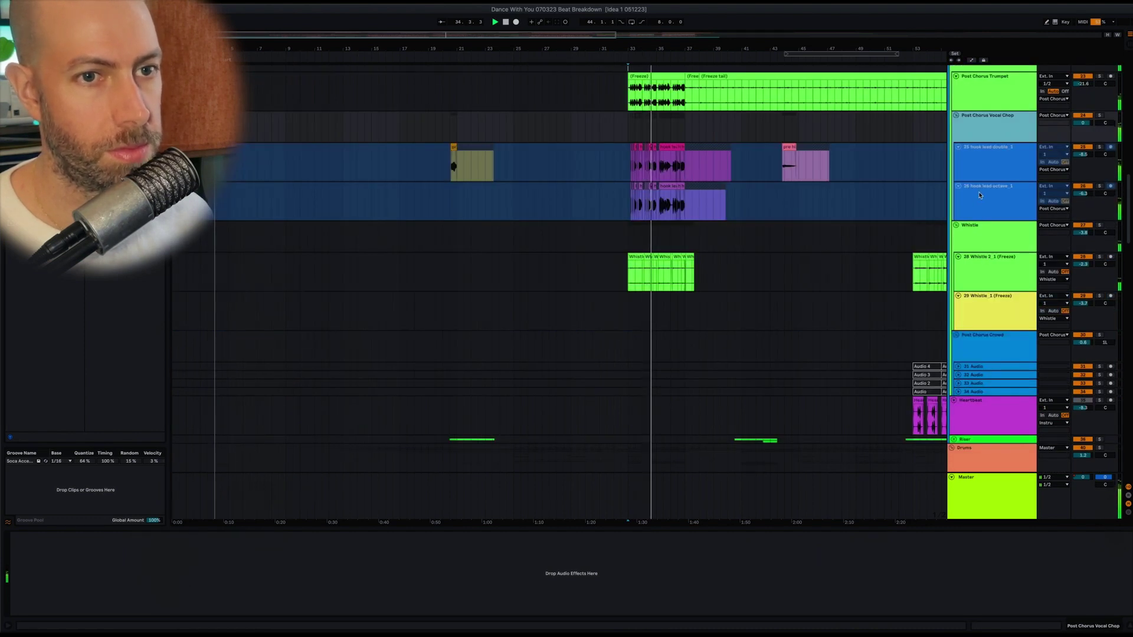
left_click(979, 195)
Step: Solo the Post Chorus Trumpet track within the Post Chorus Melody group and audition it from bar 33
scroll(982, 211, "up", 4)
left_click(1005, 248)
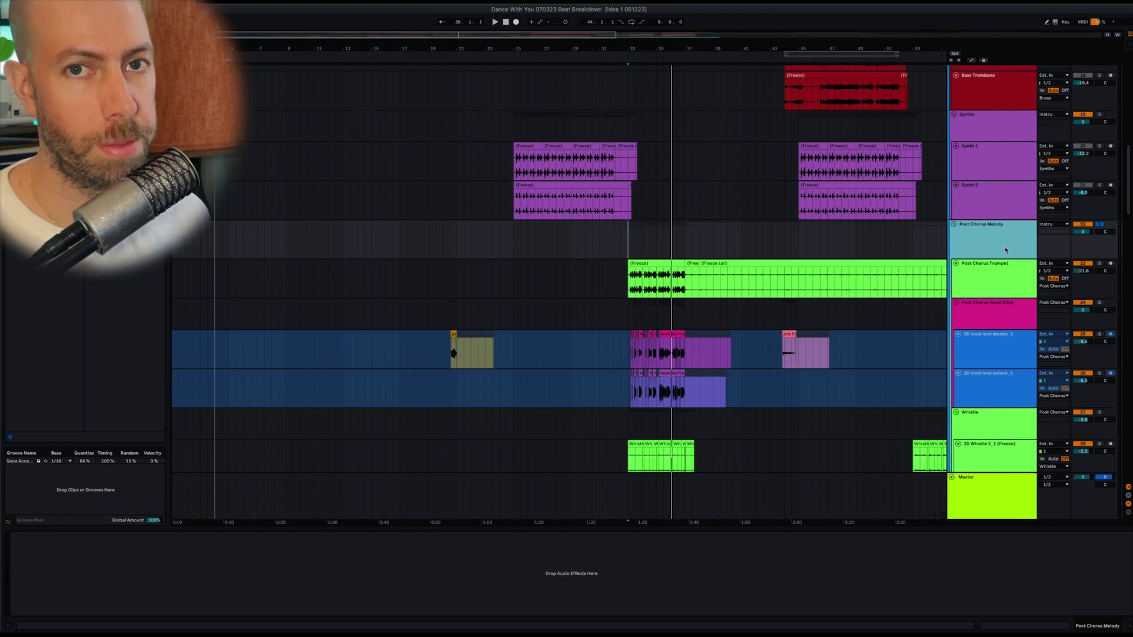
left_click(1001, 268)
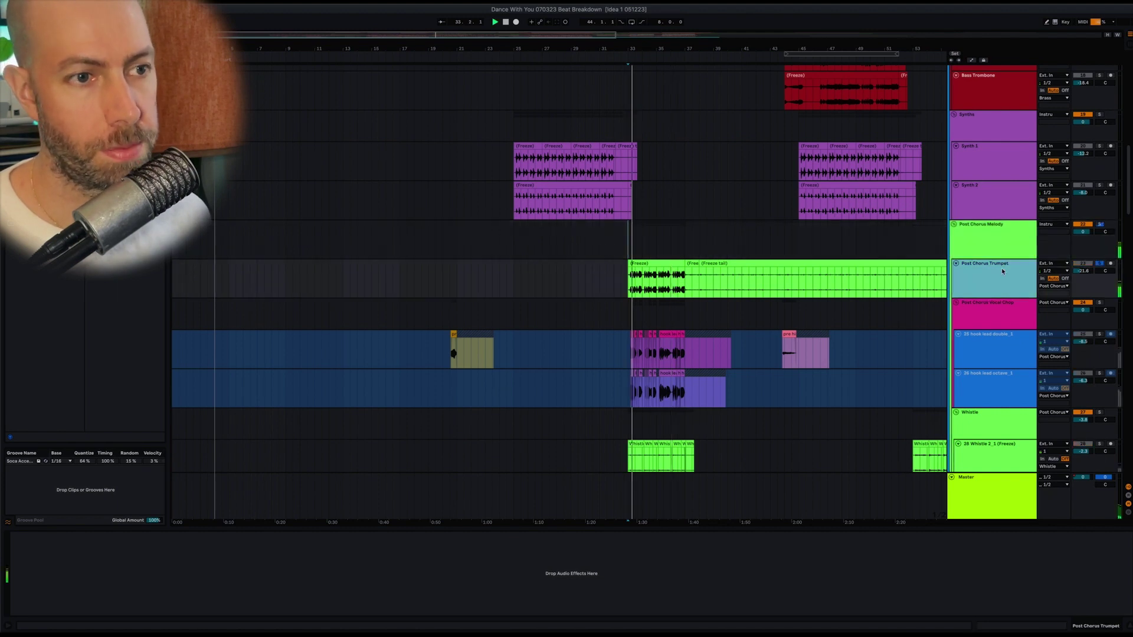
key("space")
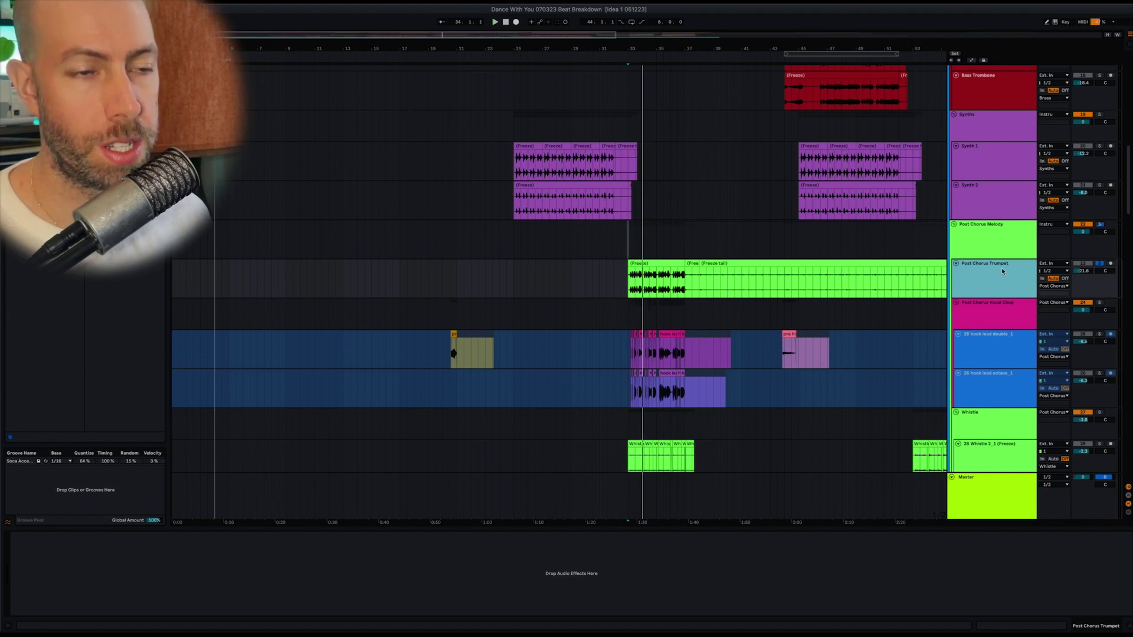
Step: Solo the Post Chorus Vocal Chop group and inspect the effect chains on its hook lead double and hook lead octave tracks
left_click(997, 312)
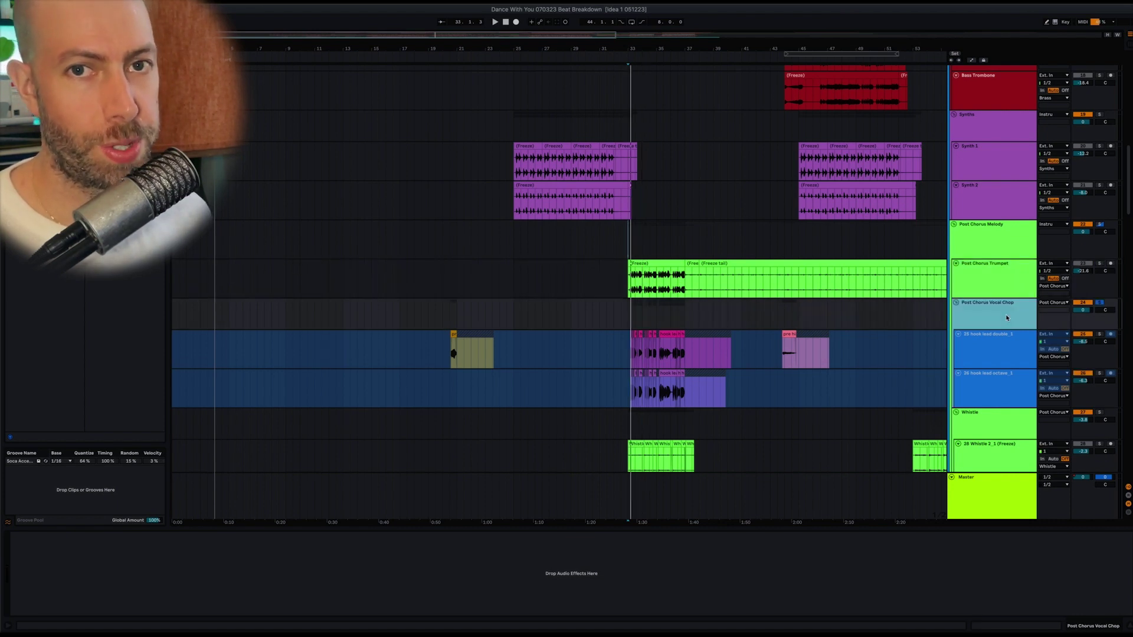
left_click(1006, 350)
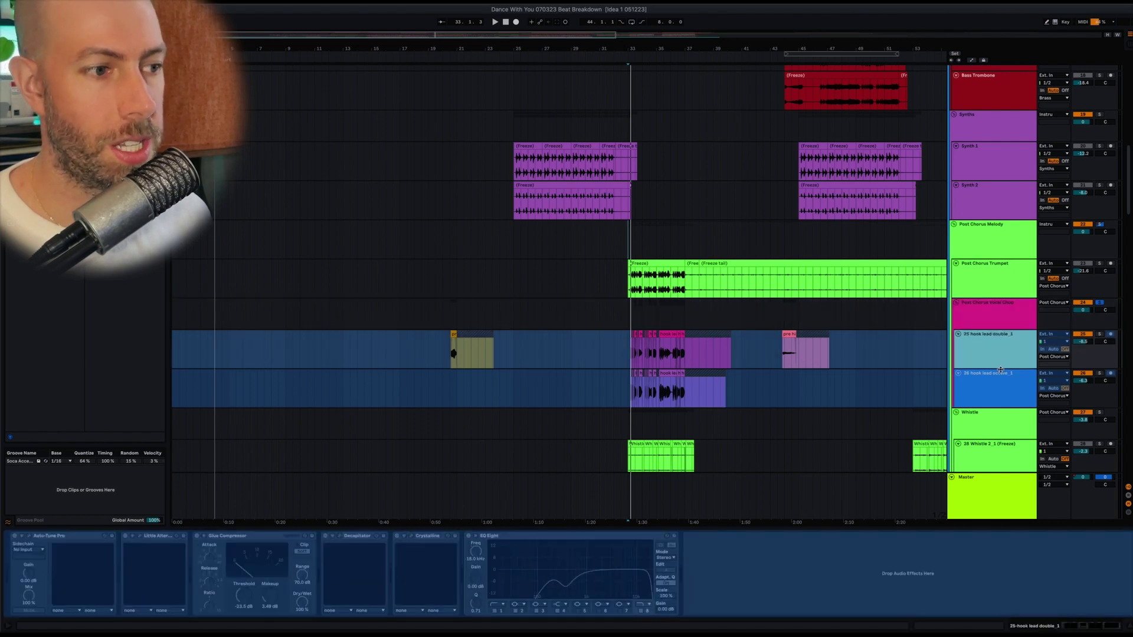
left_click(974, 391)
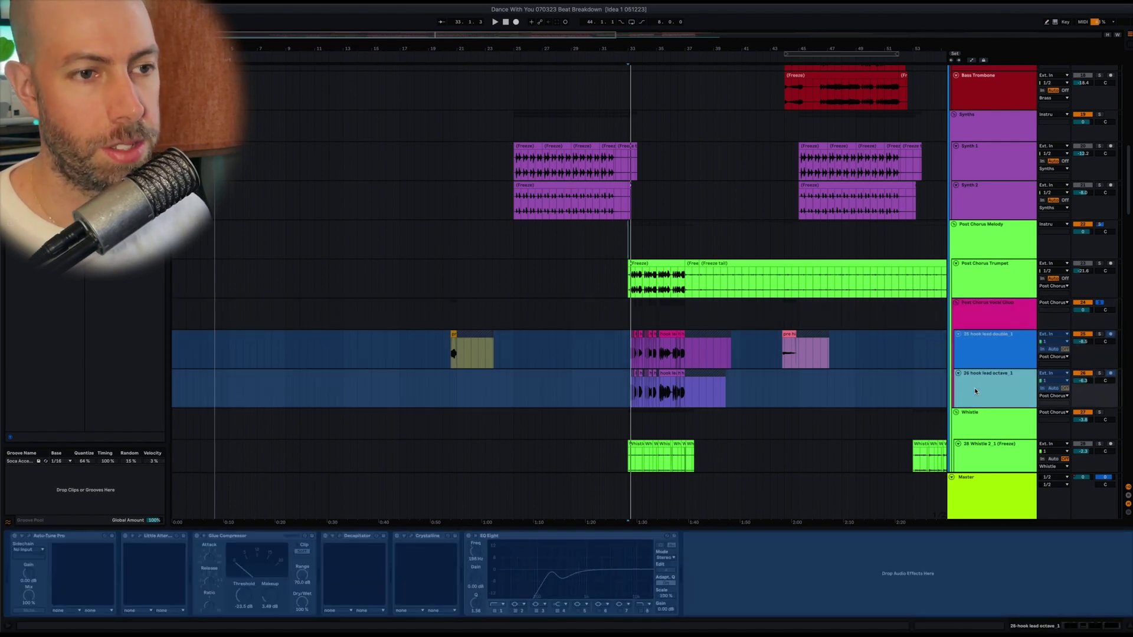
Step: Audition the Post Chorus Vocal Chop group, and solo and play the Whistle group
left_click(1020, 320)
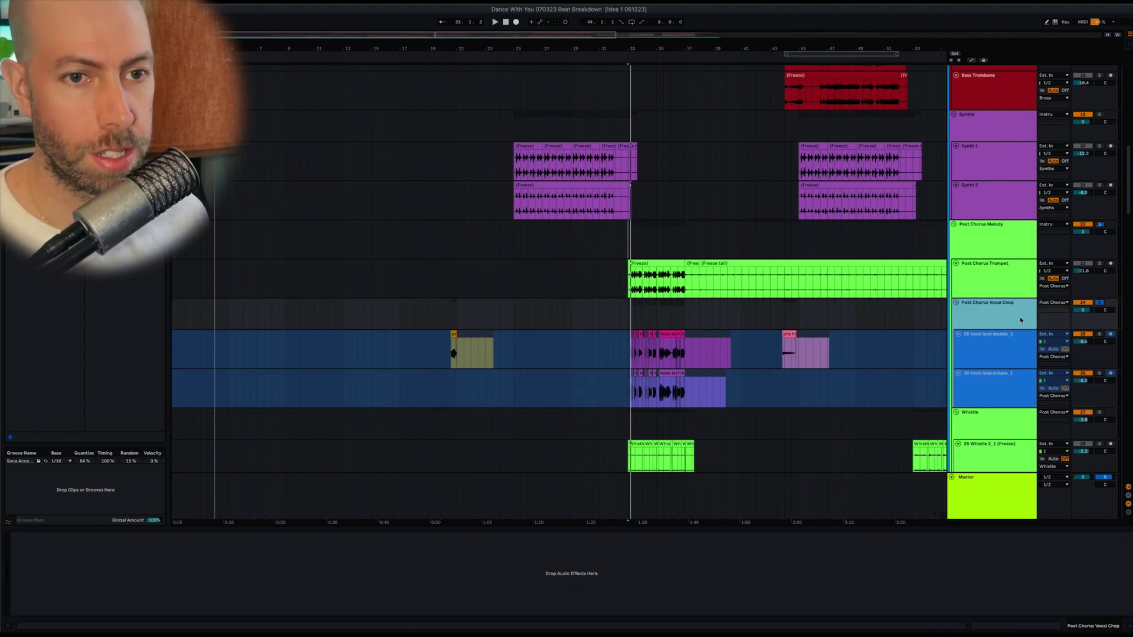
key("space")
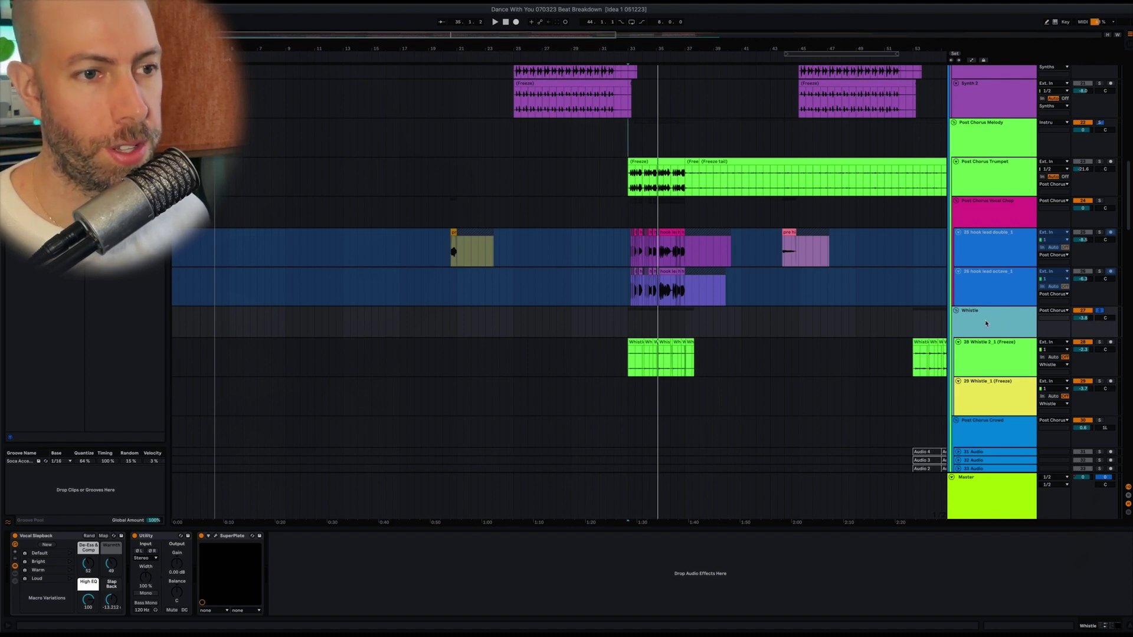
key("space")
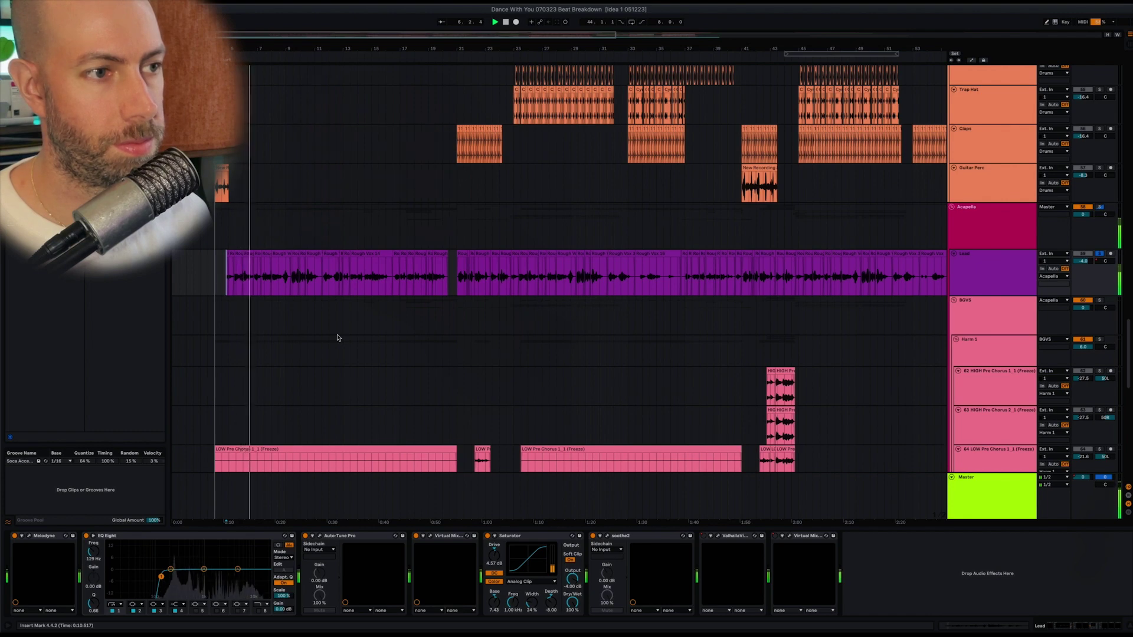
Step: Show the Lead track's plug-in windows and inspect soothe2's real-time and offline oversample and resolution settings
key("super+alt+p")
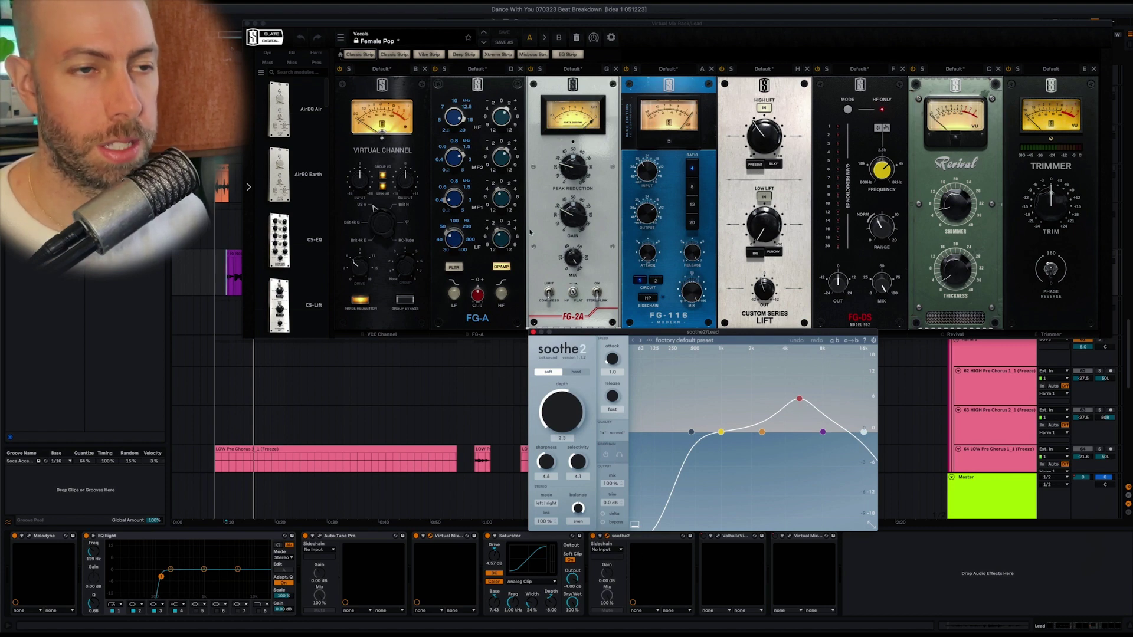
key("space")
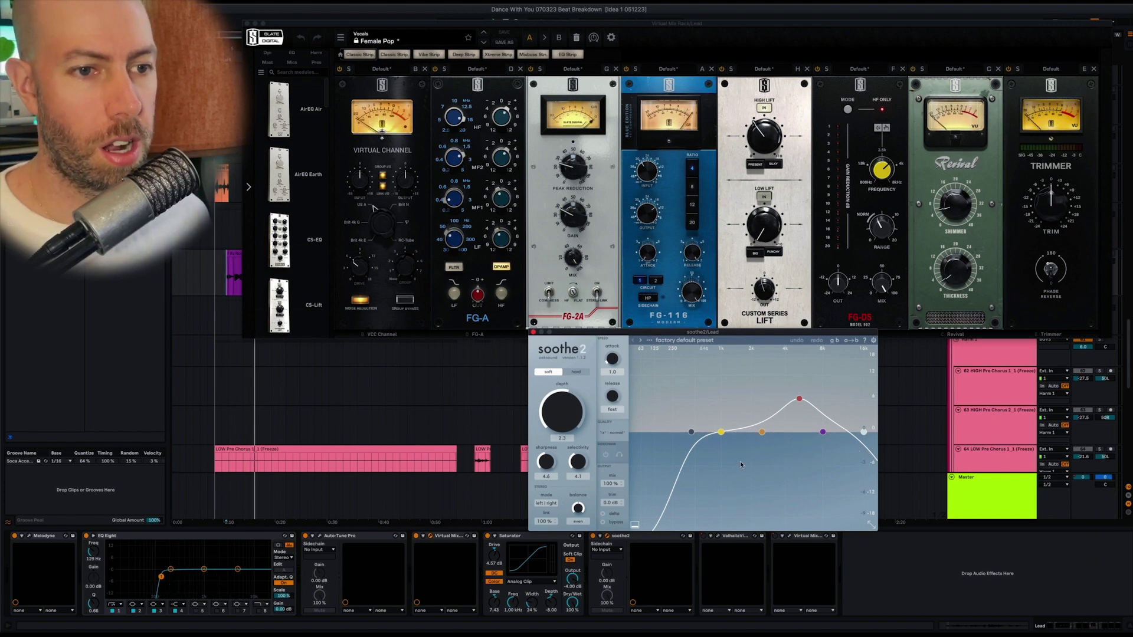
left_click(617, 435)
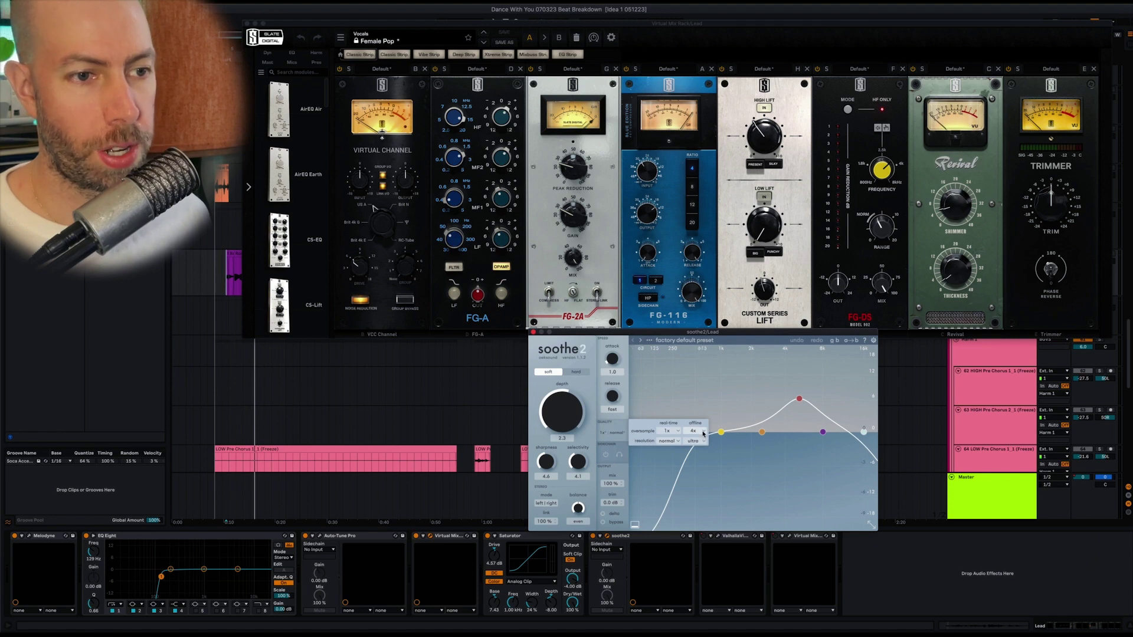
mouse_move(699, 433)
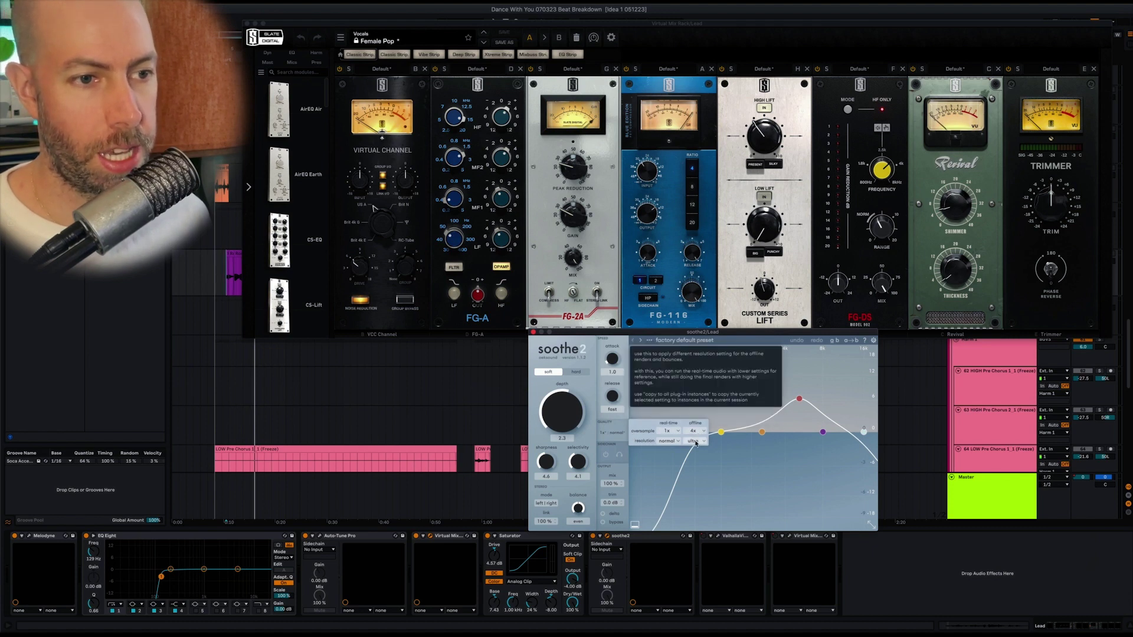
key("super+alt+p")
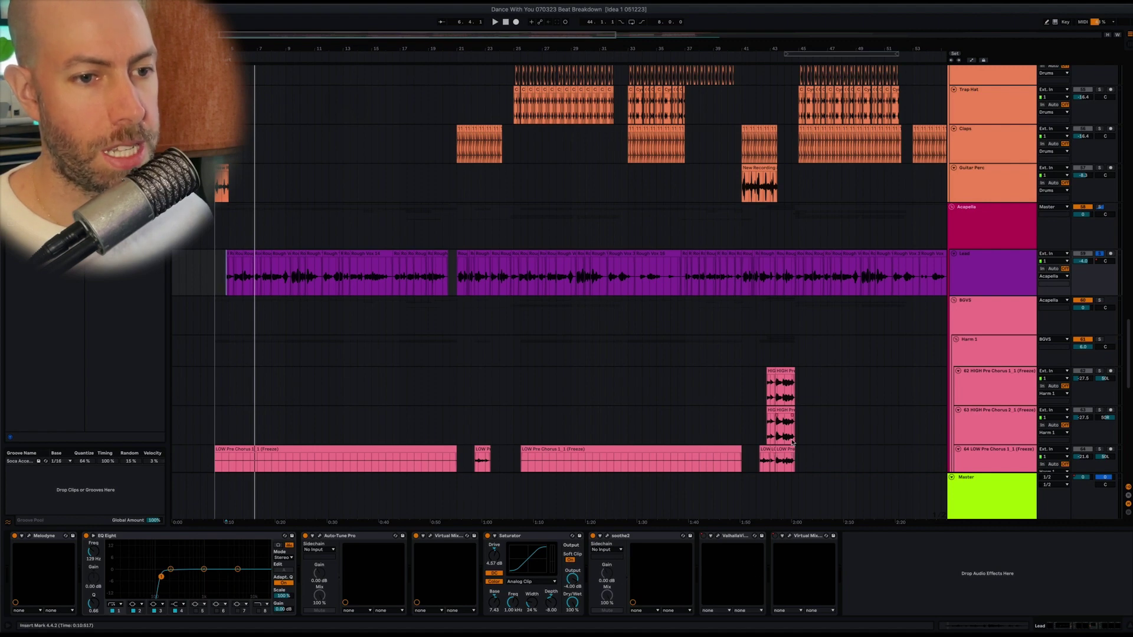
Step: Play the soloed Acapella group from bar 41 and look through its background harmony, Grandma and doubles tracks
scroll(792, 441, "down", 5)
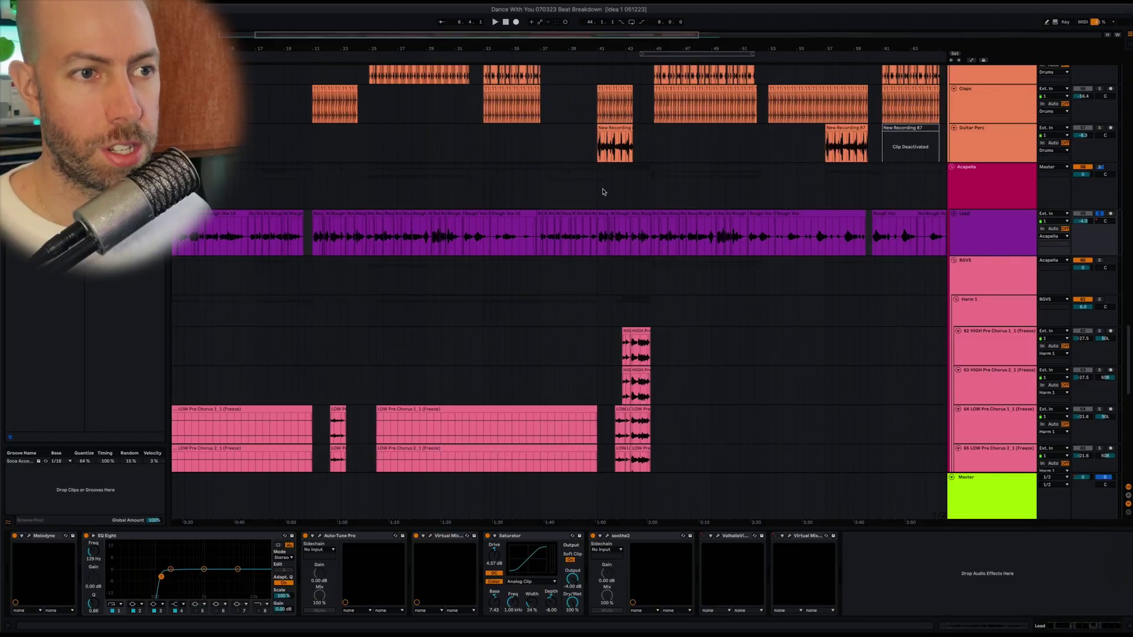
left_click(596, 193)
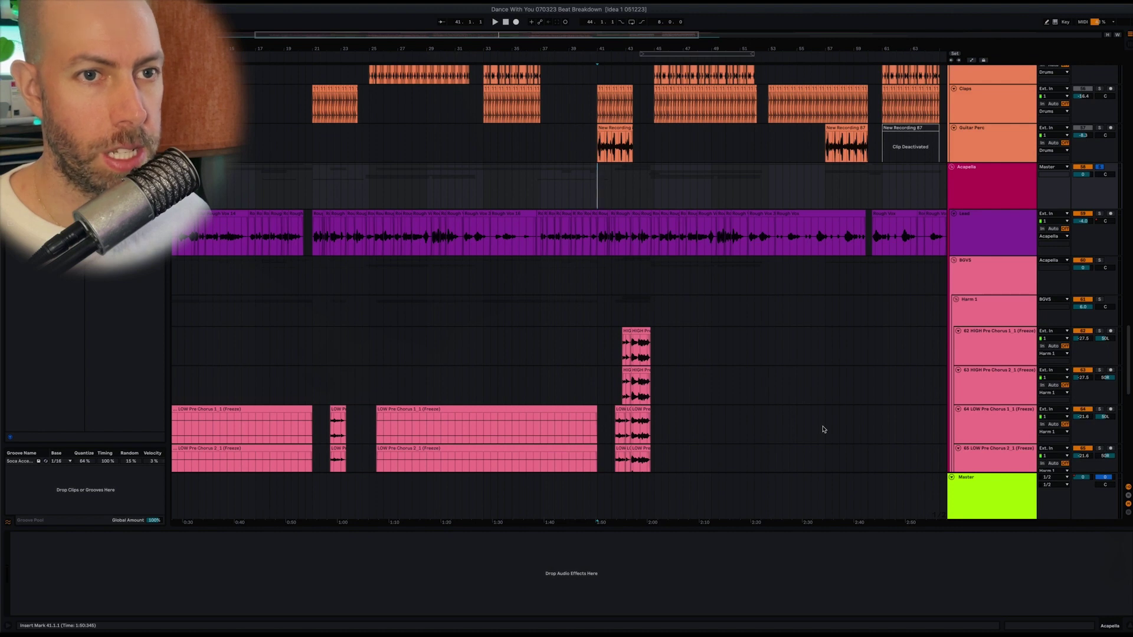
key("space")
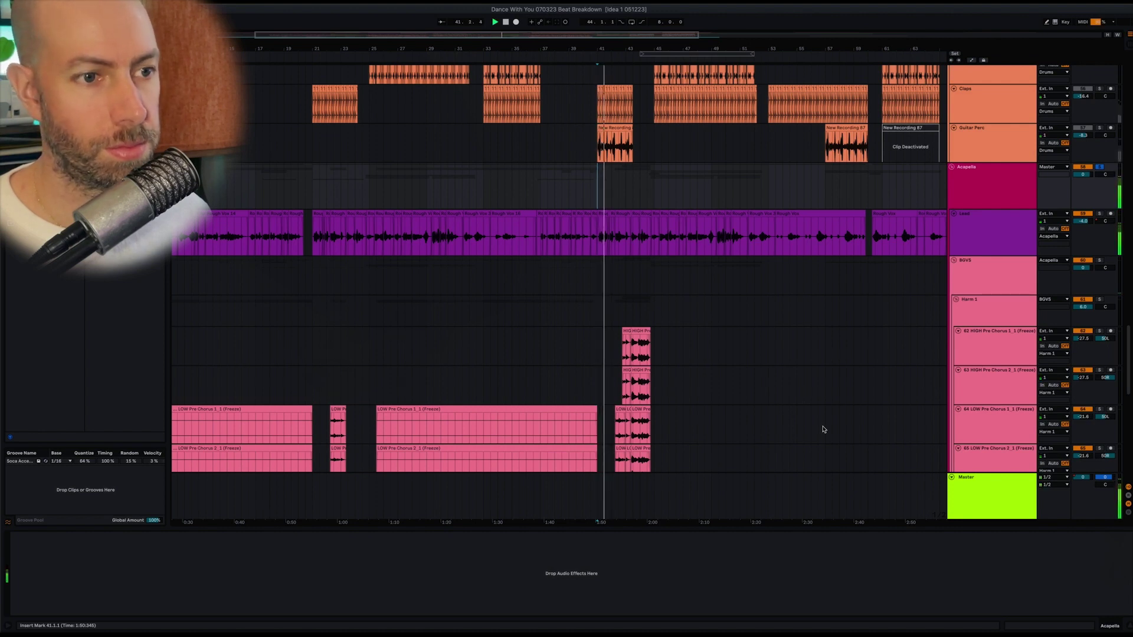
scroll(823, 429, "down", 10)
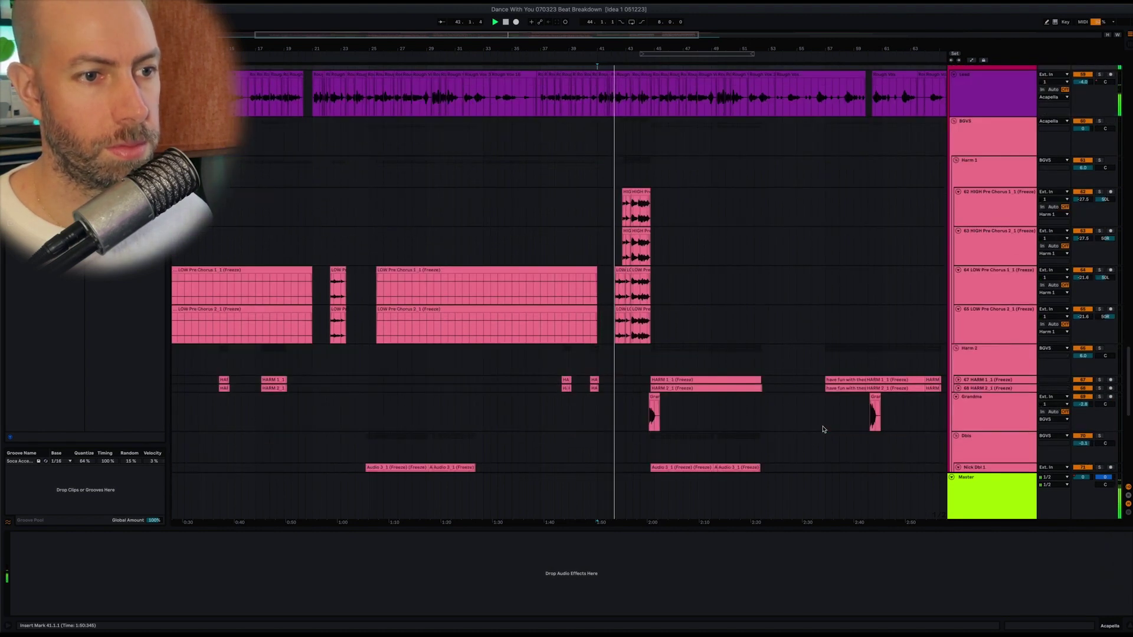
scroll(823, 429, "up", 2)
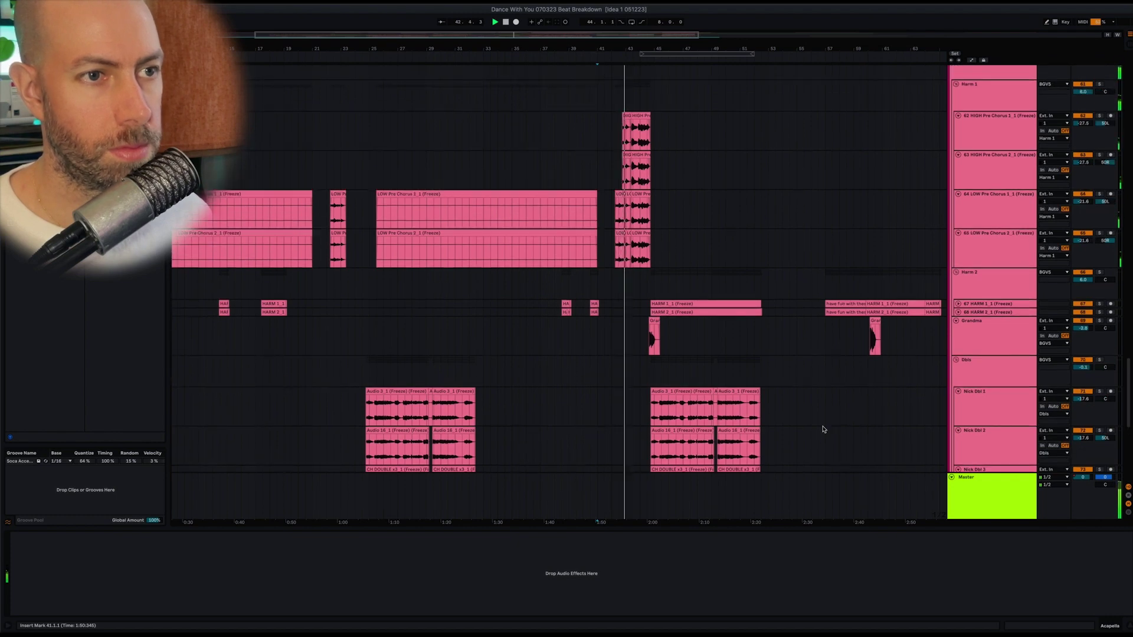
scroll(824, 430, "up", 3)
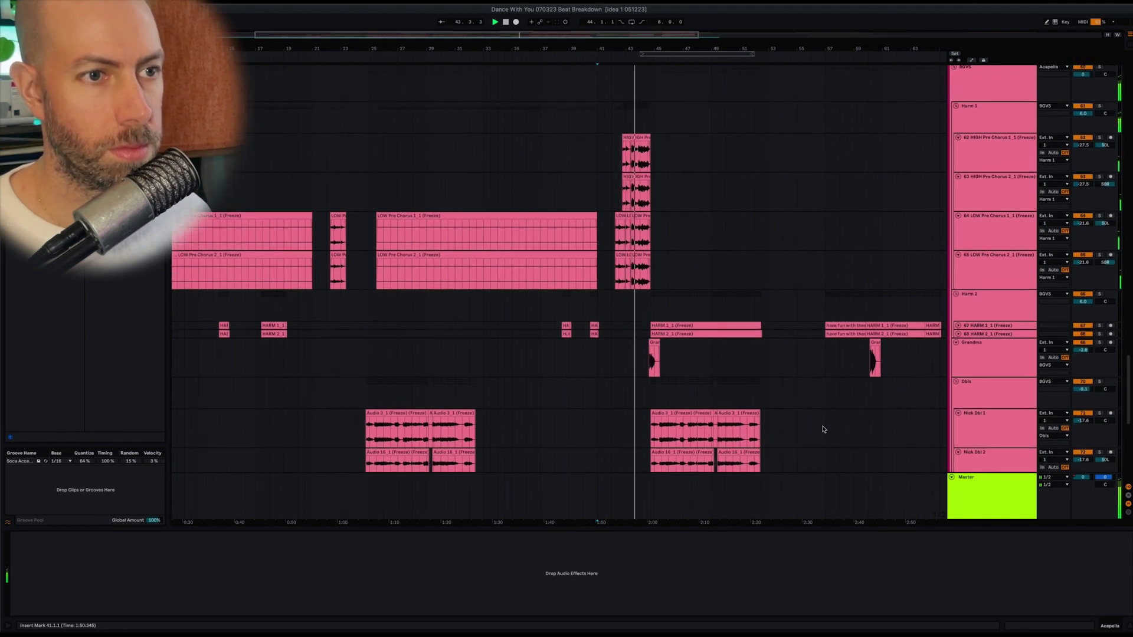
scroll(824, 429, "down", 15)
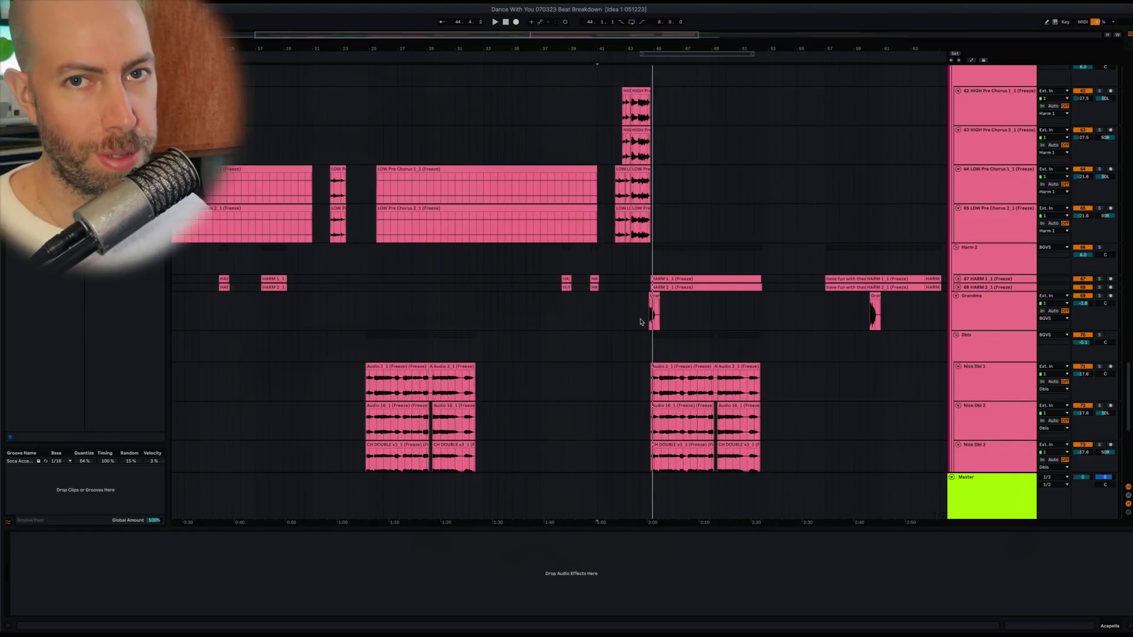
Step: Place the playback start just before the Grandma clip near bar 44 and bring up that track's Virtual Mix Rack window
left_click(645, 318)
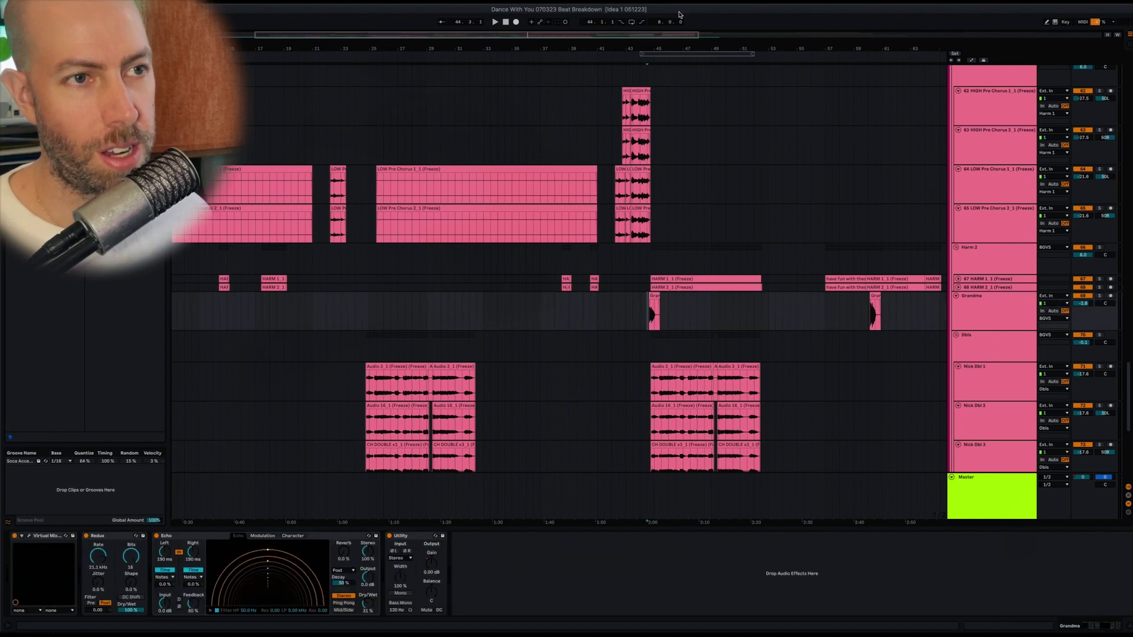
left_click_drag(657, 50, 549, 352)
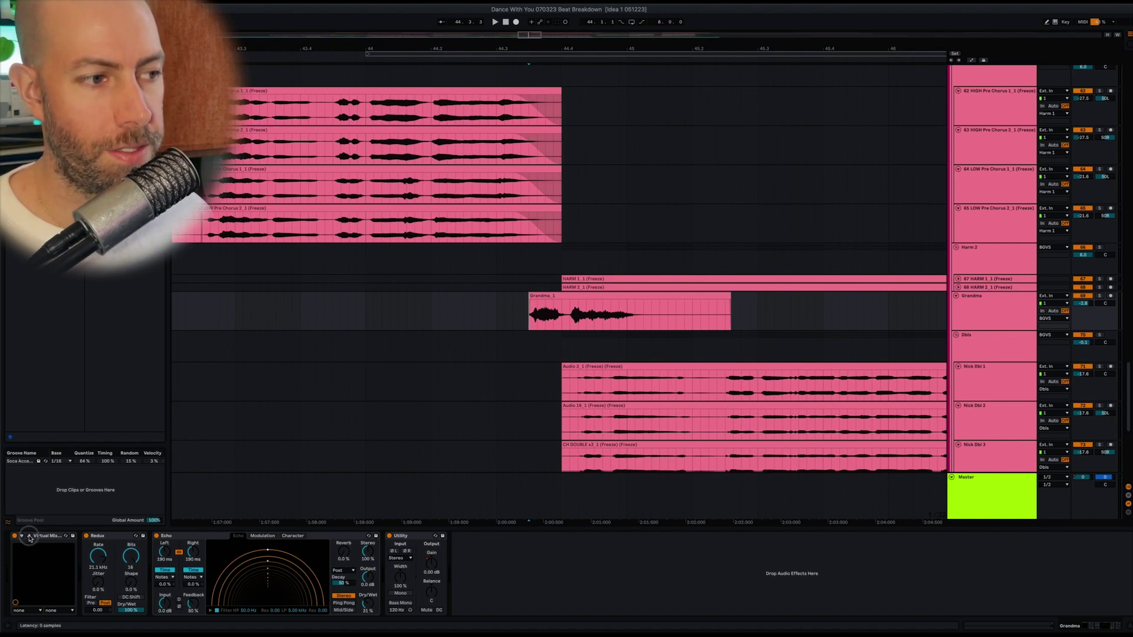
key("super+alt+p")
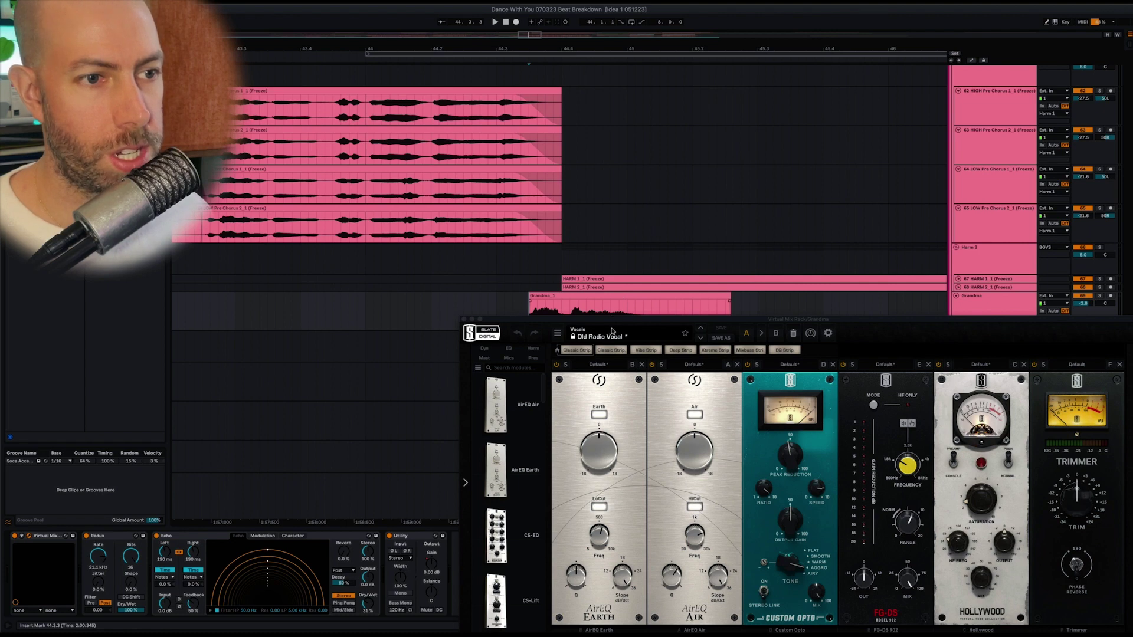
left_click_drag(611, 323, 455, 149)
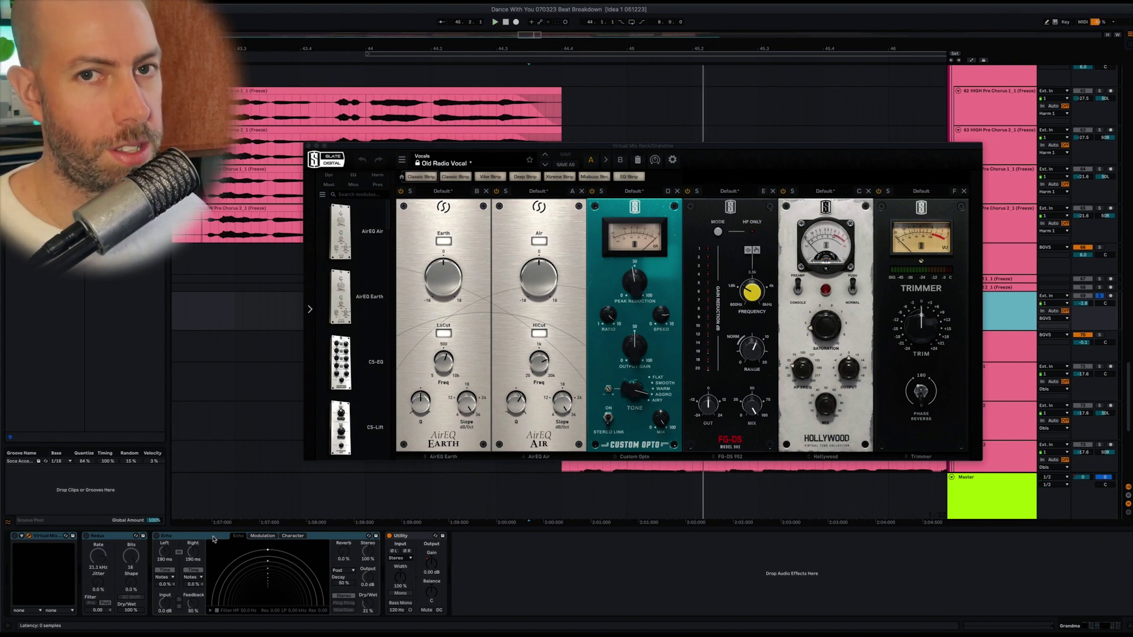
Step: Re-enable the Virtual Mix Rack, Redux and Echo on the soloed Grandma track, audition the clip and close the plug-in window
left_click(214, 536)
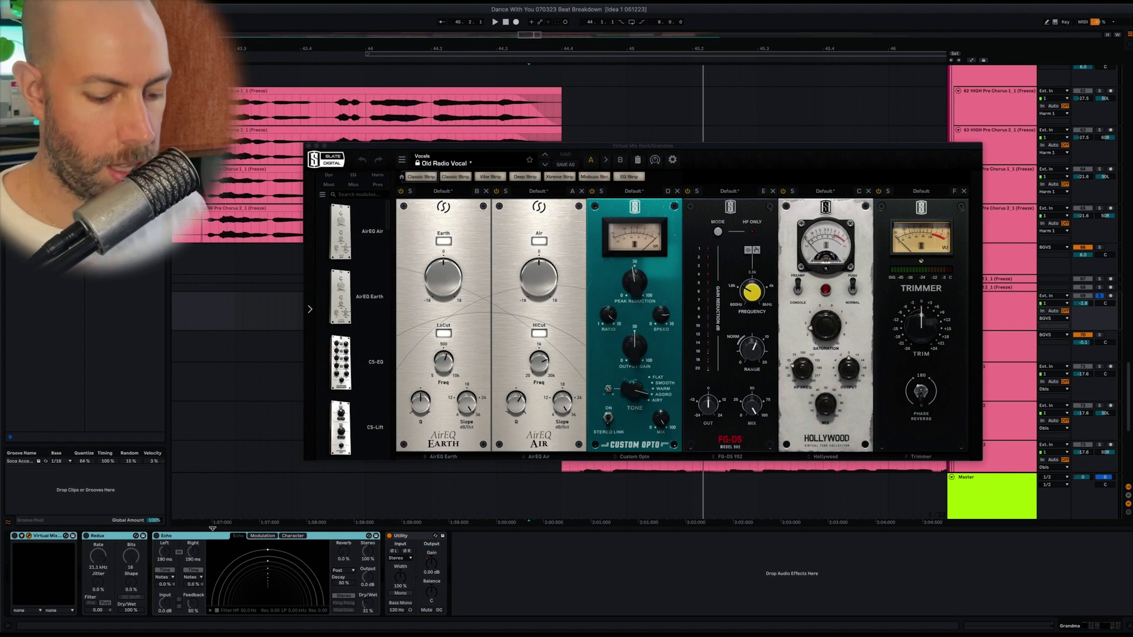
key("space")
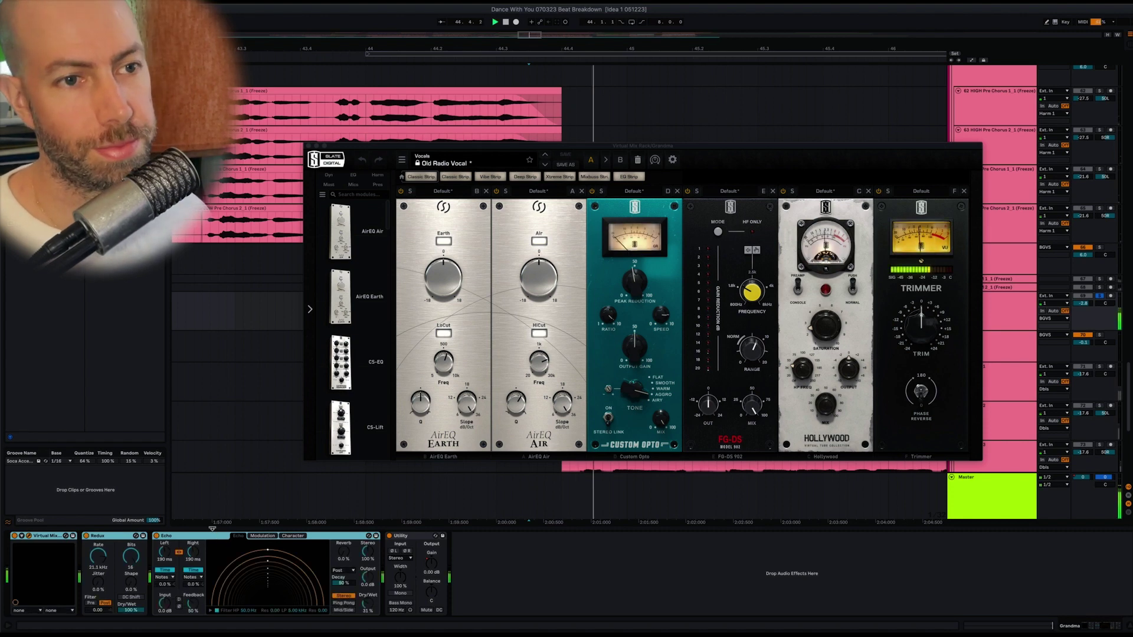
key("space")
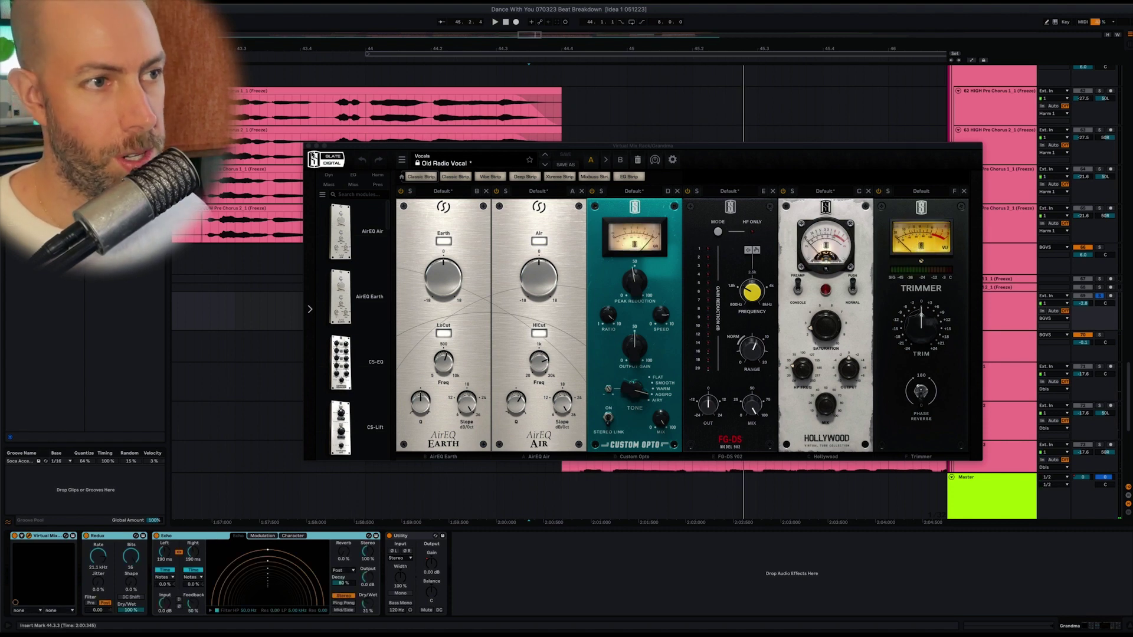
left_click(307, 147)
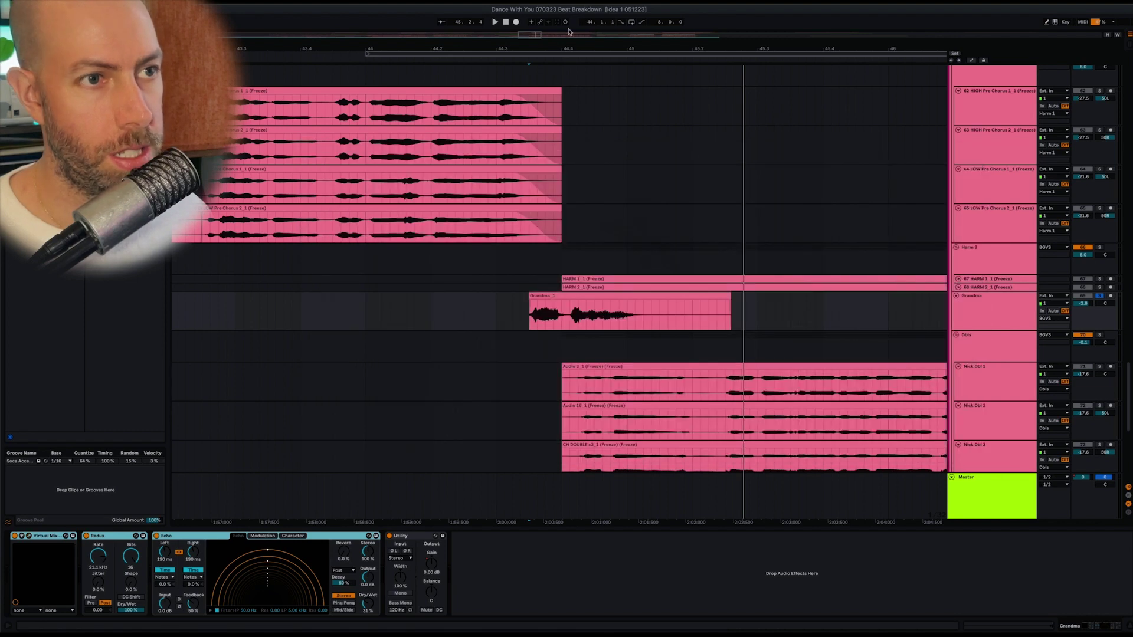
Step: Go to the Brass group near bar 44, solo its Brass Ensemble track and audition it from bar 46
left_click_drag(550, 49, 550, 7)
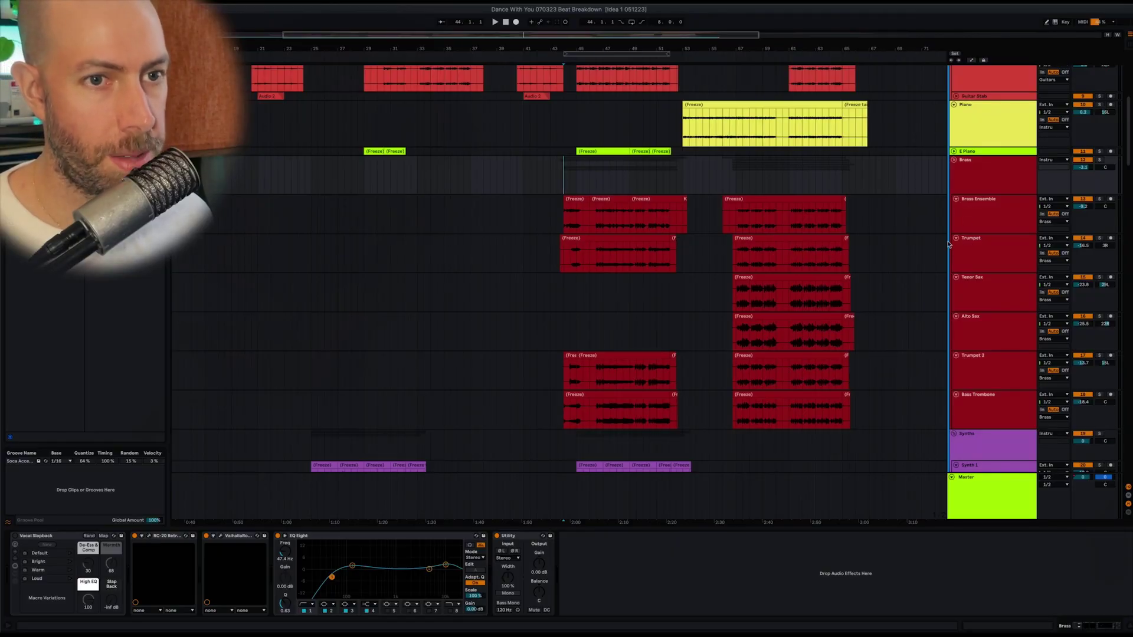
scroll(1013, 246, "down", 1)
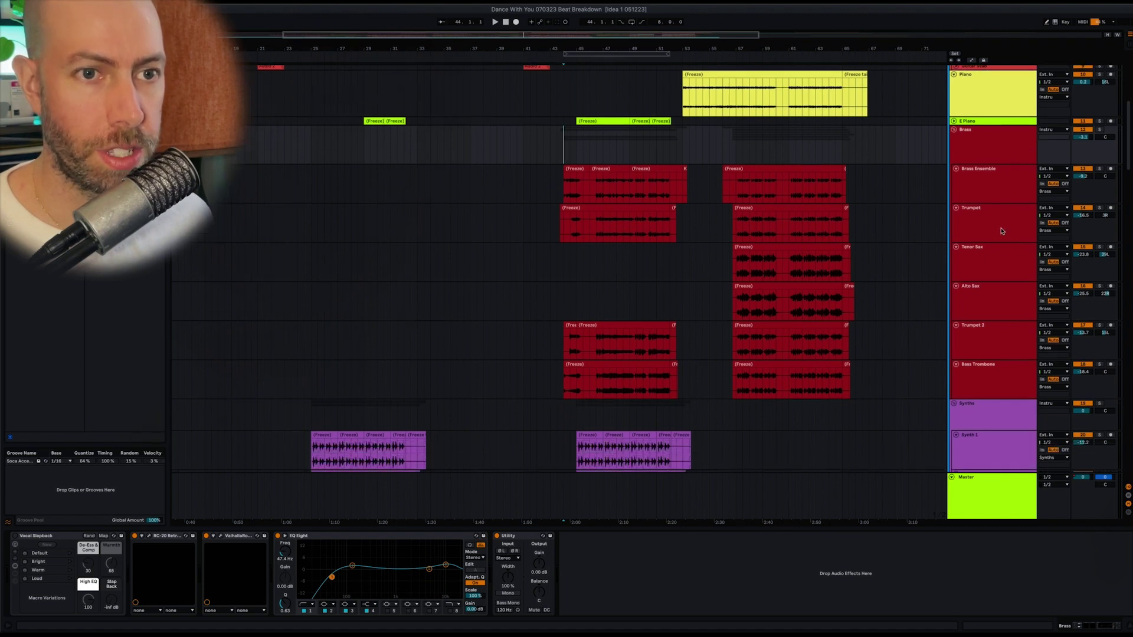
left_click(1021, 150)
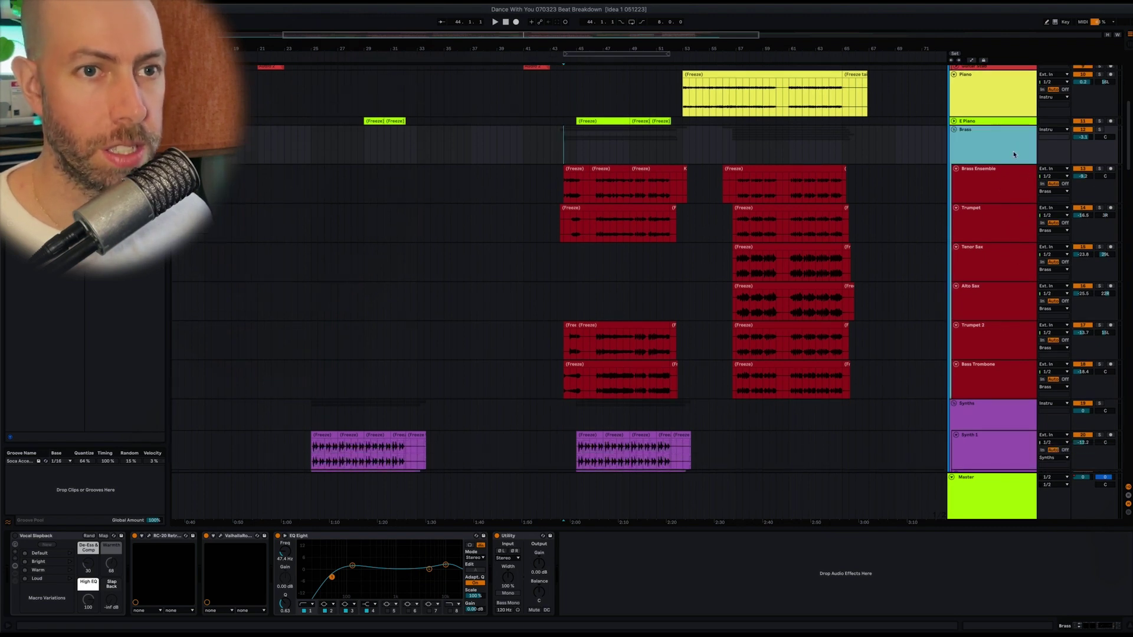
left_click(993, 201)
key("space")
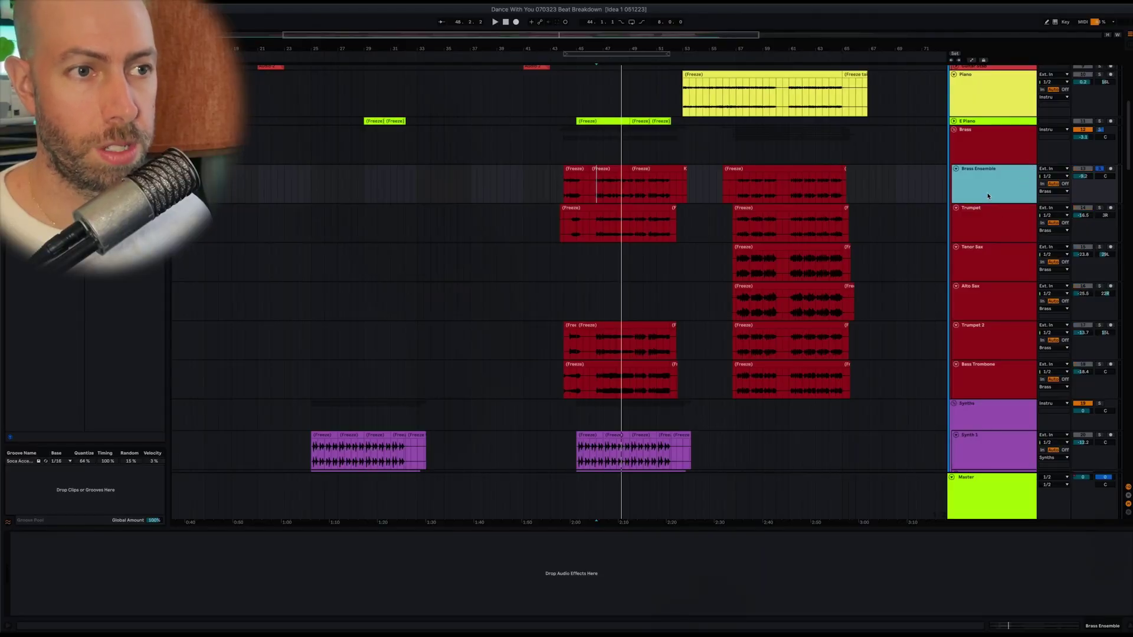
key("space")
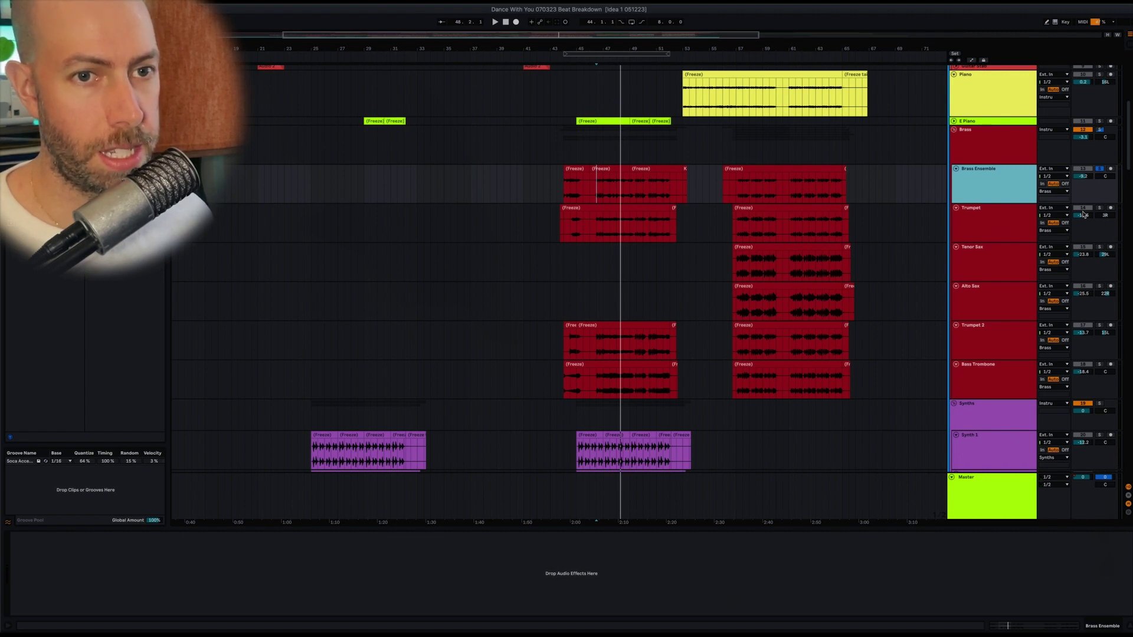
Step: Solo the Brass group's individual tracks from Trumpet through Bass Trombone together and audition them
left_click(1012, 231)
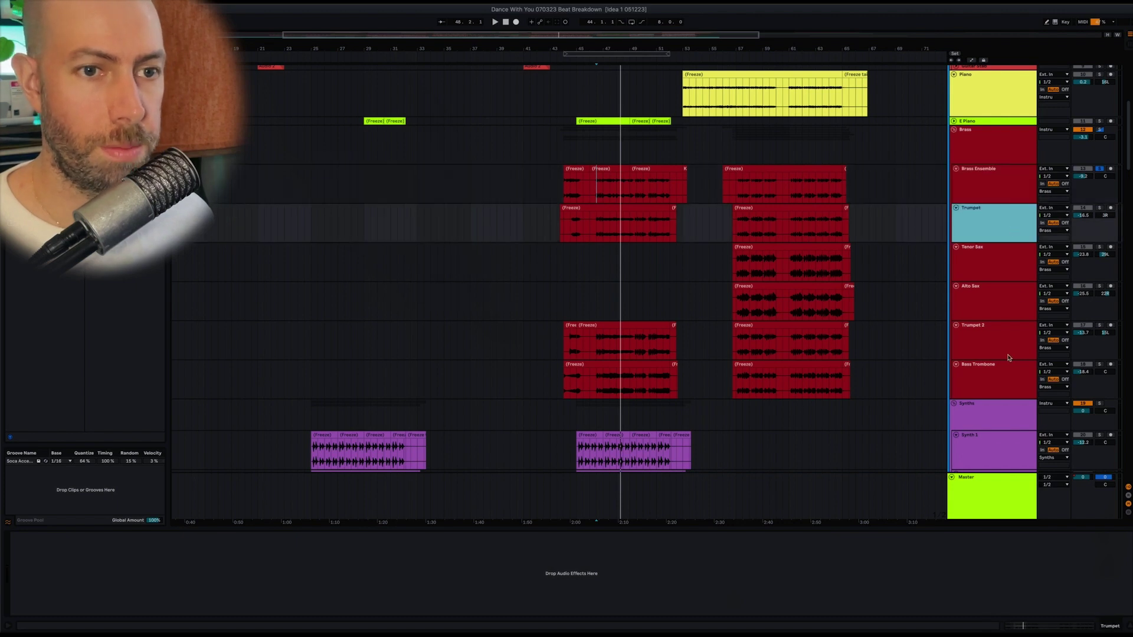
left_click(997, 390, "shift")
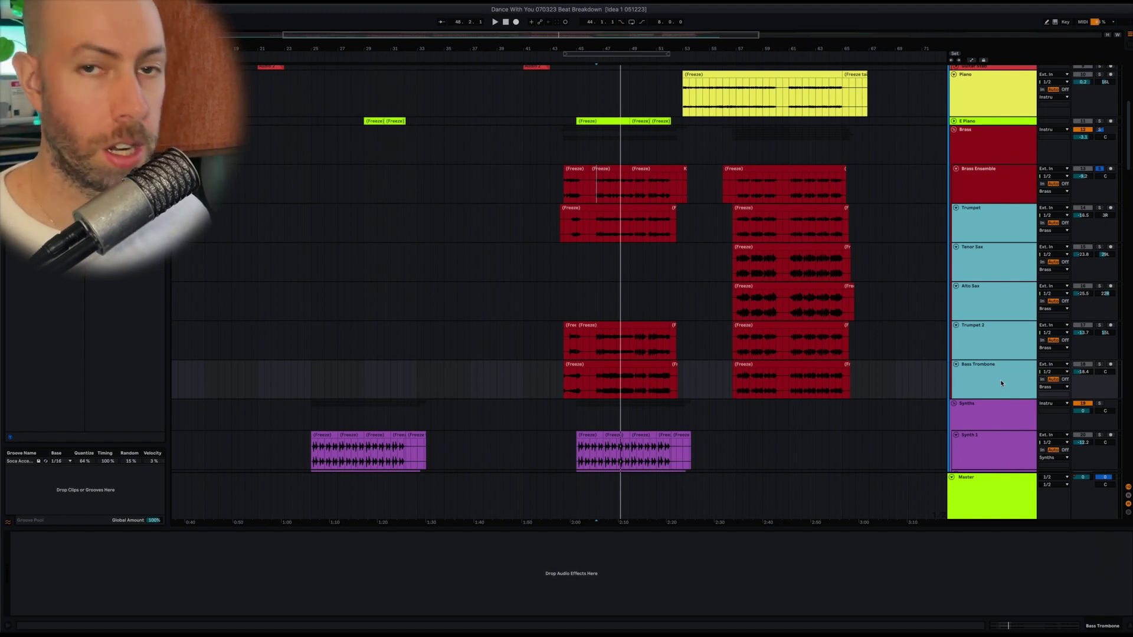
key("s")
key("space")
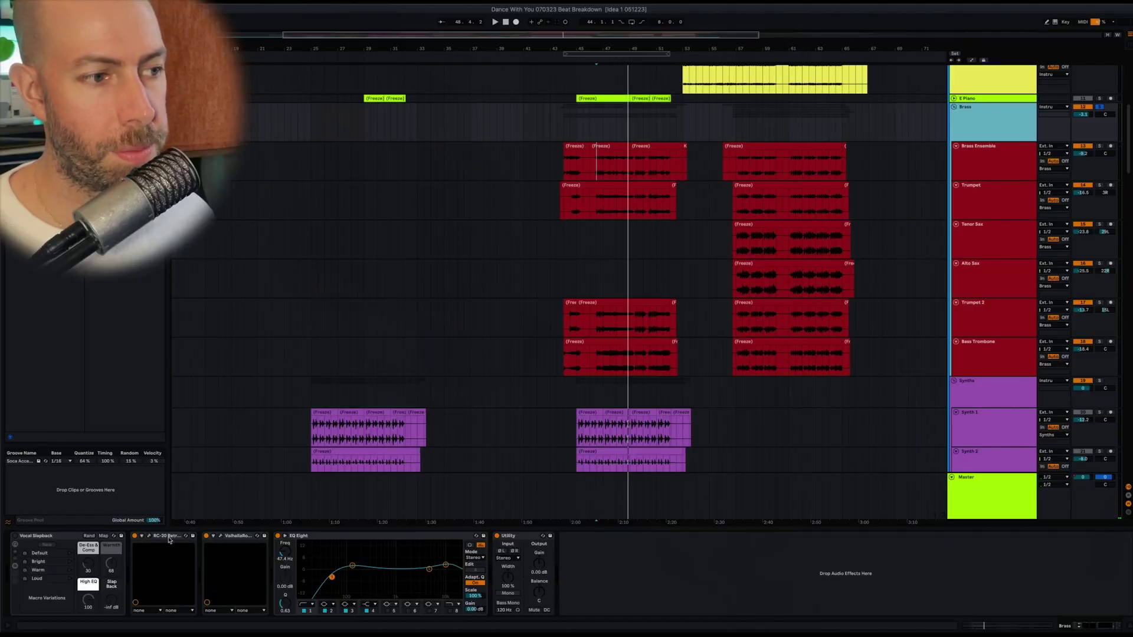
Step: Bring up the Brass group's RC-20 Retro Color and ValhallaRoom windows, select both devices in its effect chain and audition the brass
left_click(149, 537)
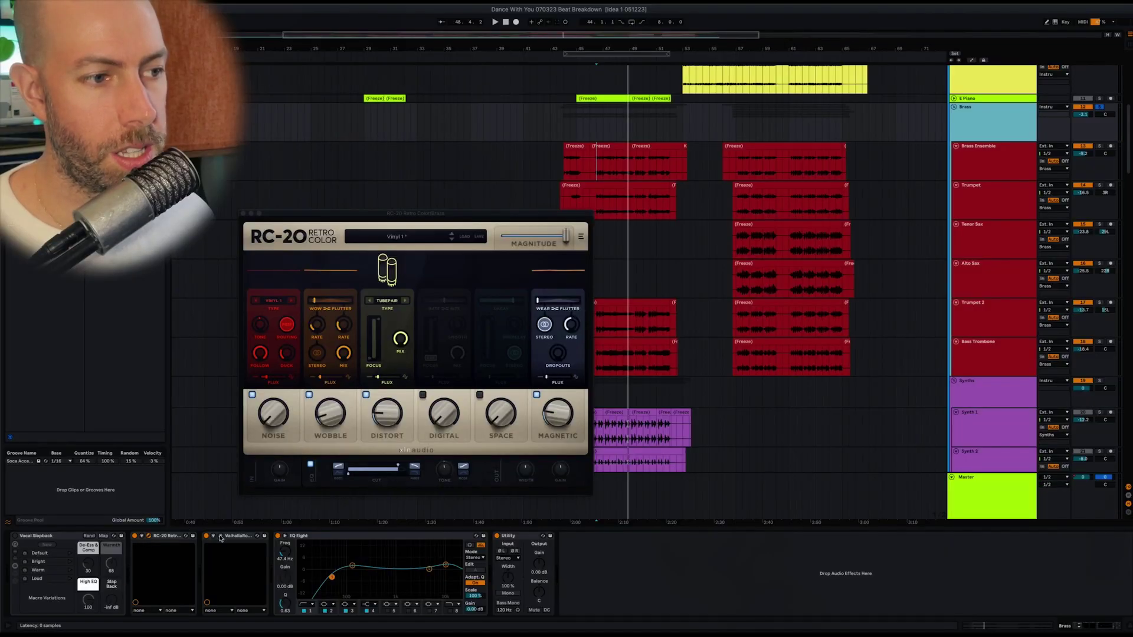
left_click(222, 537)
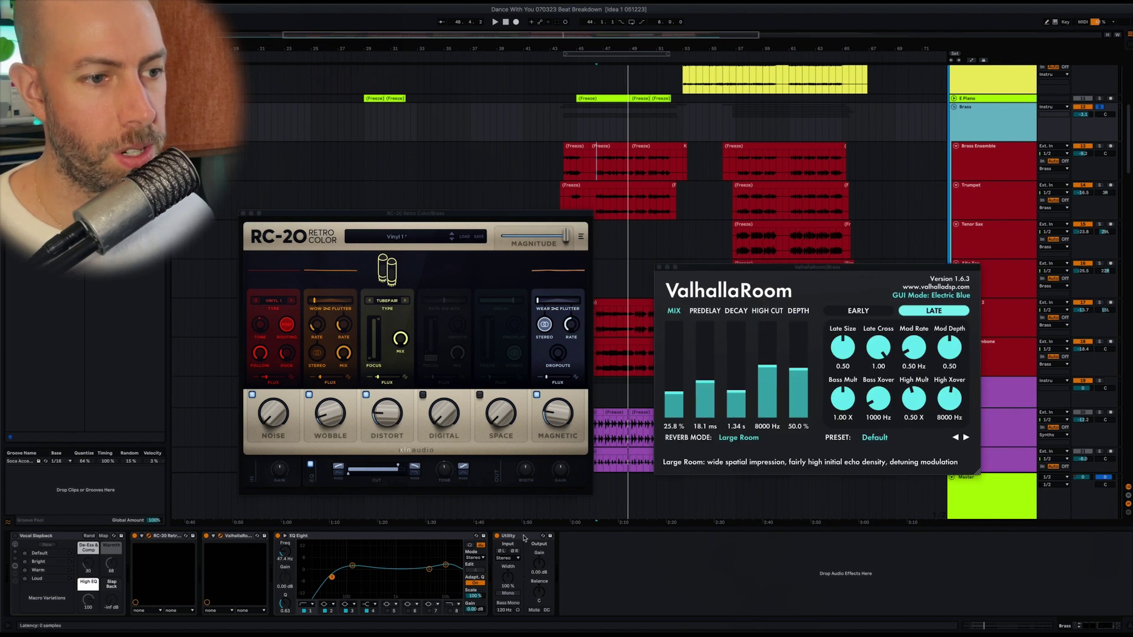
left_click(220, 536)
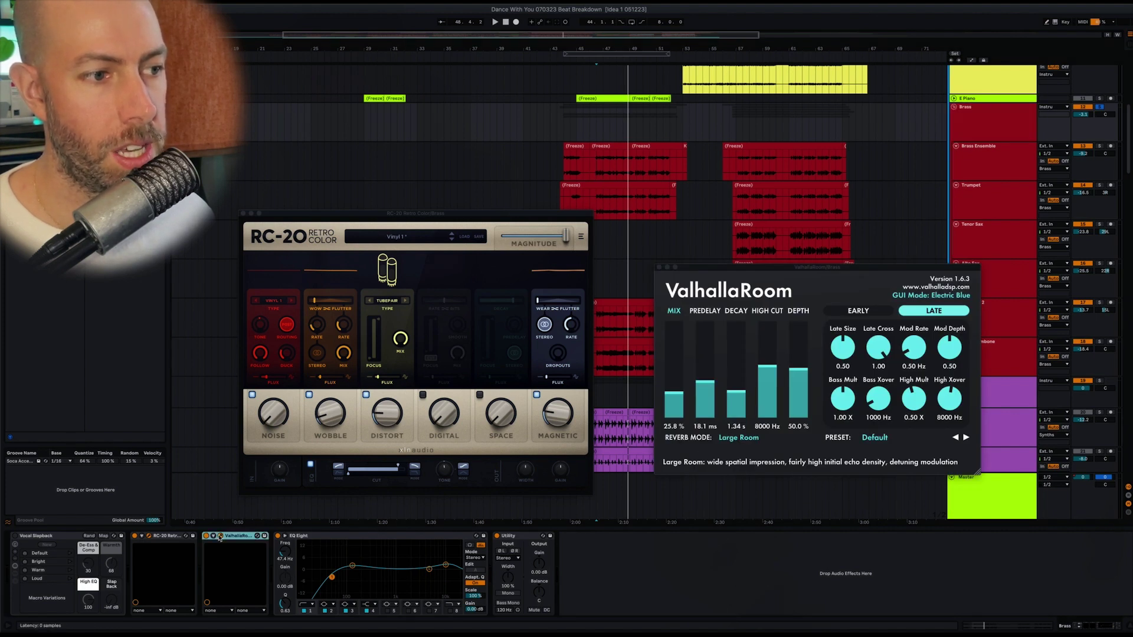
left_click(163, 537)
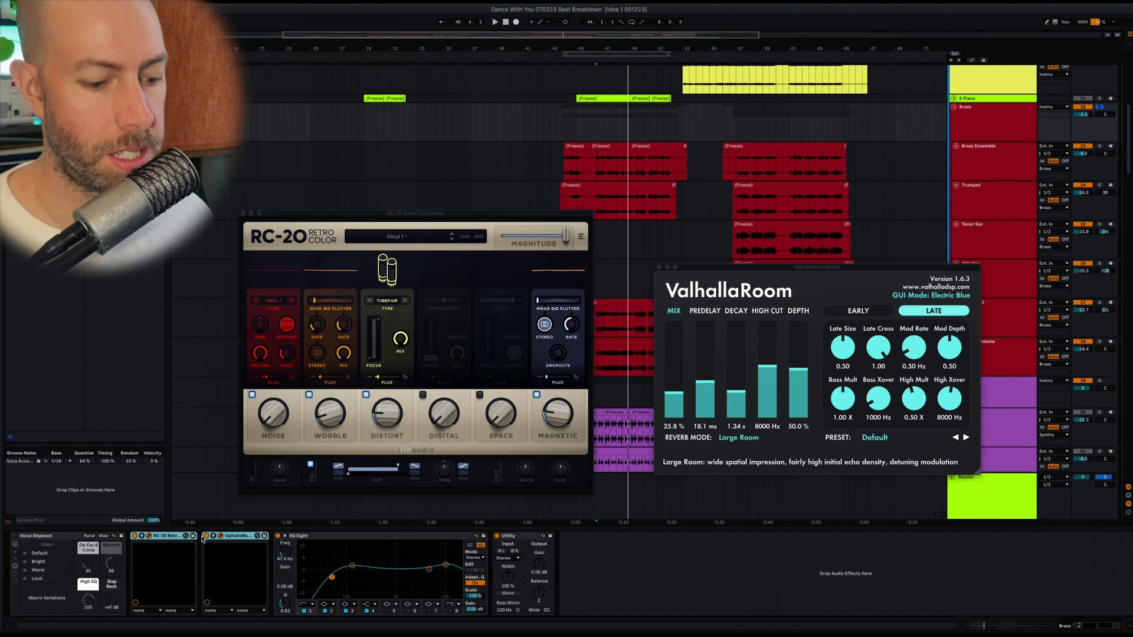
key("space")
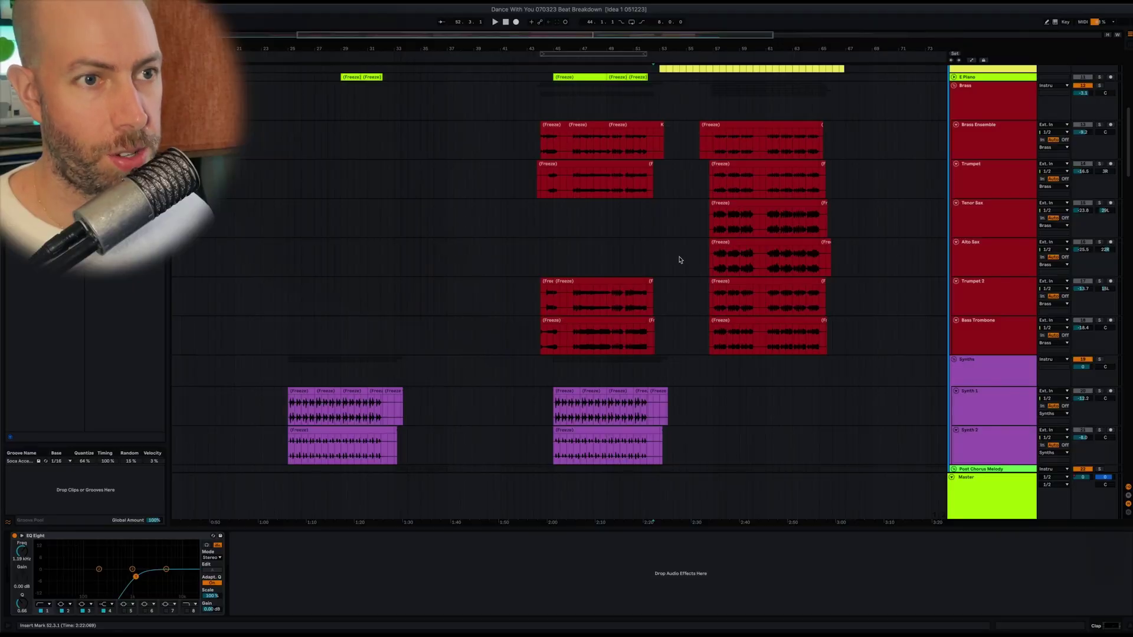
Step: Place the playback start at the beginning of the Piano clip at bar 53, solo the Piano track and audition it
scroll(679, 260, "up", 5)
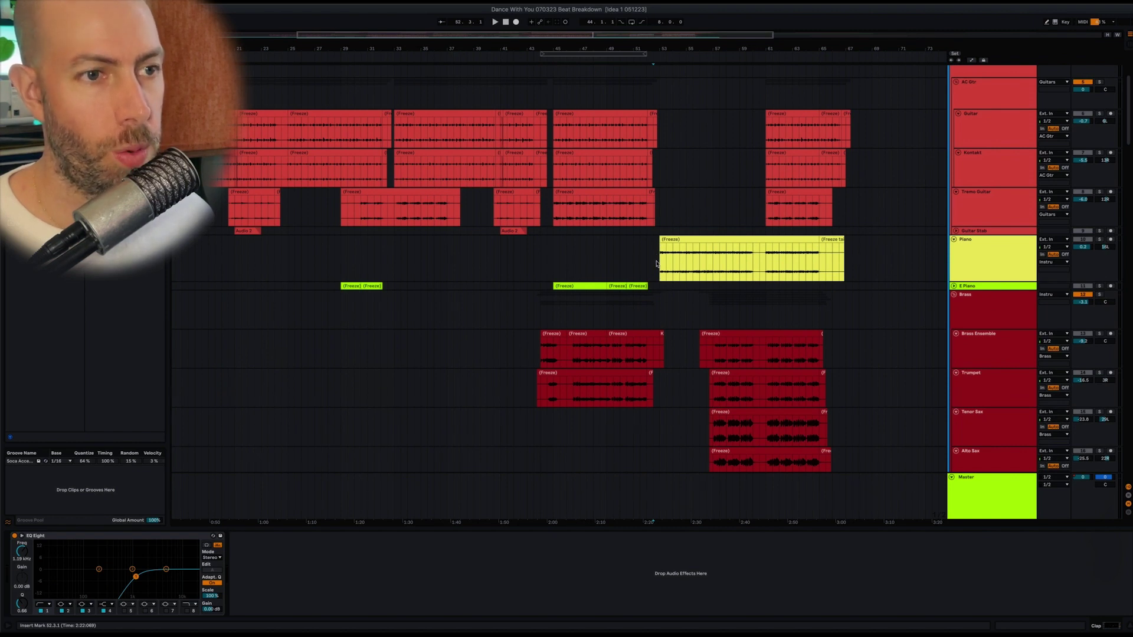
left_click(659, 264)
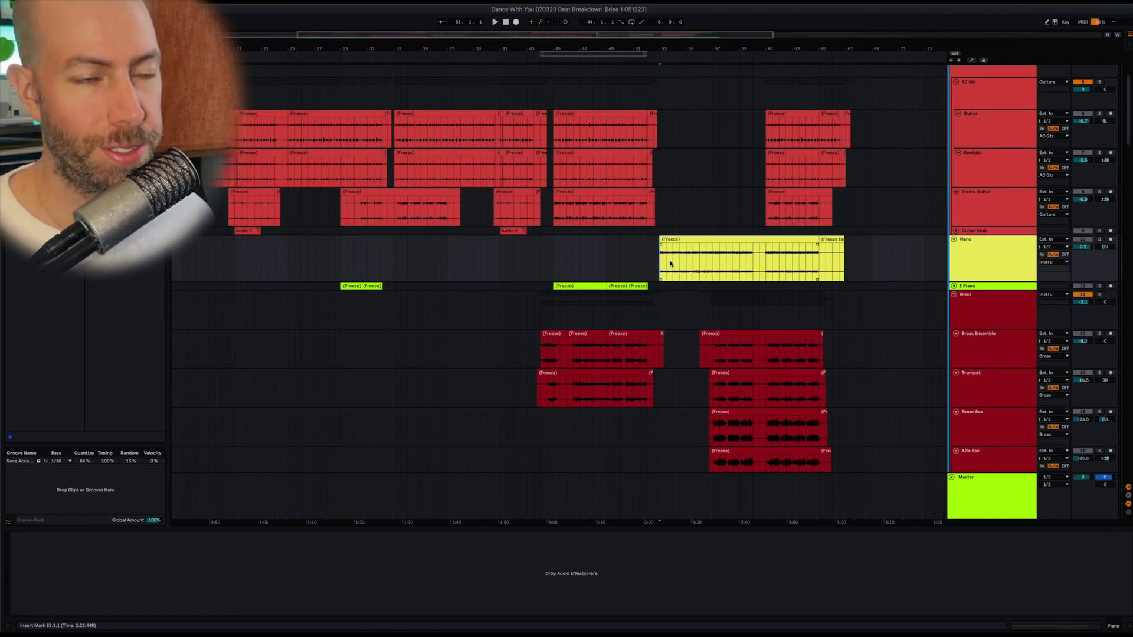
key("space")
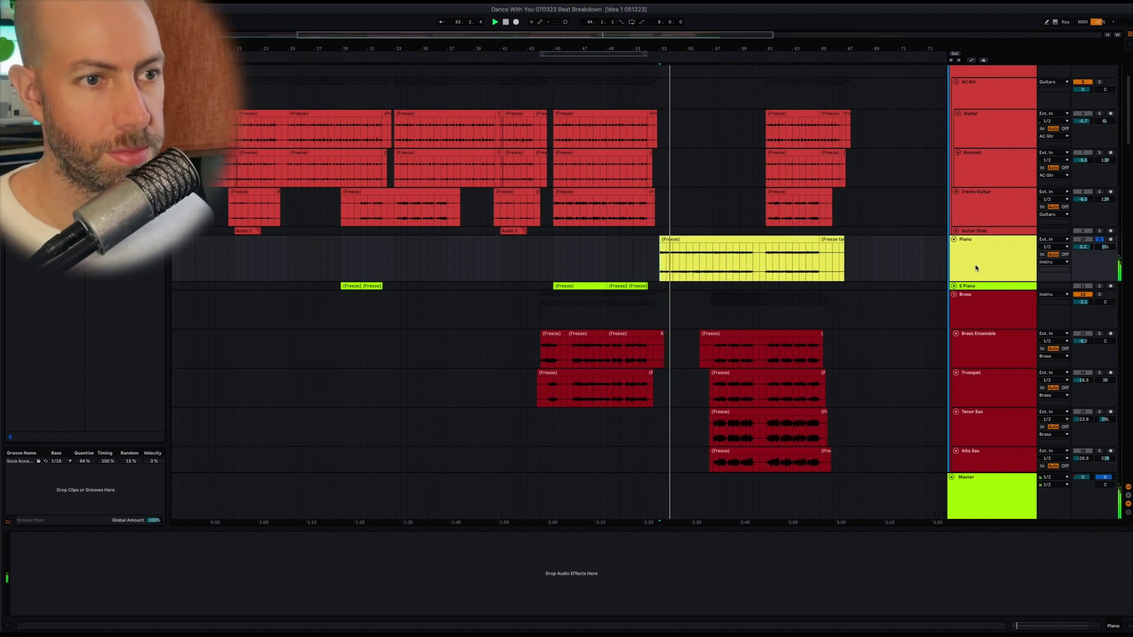
scroll(768, 260, "down", 1)
scroll(750, 269, "right", 1)
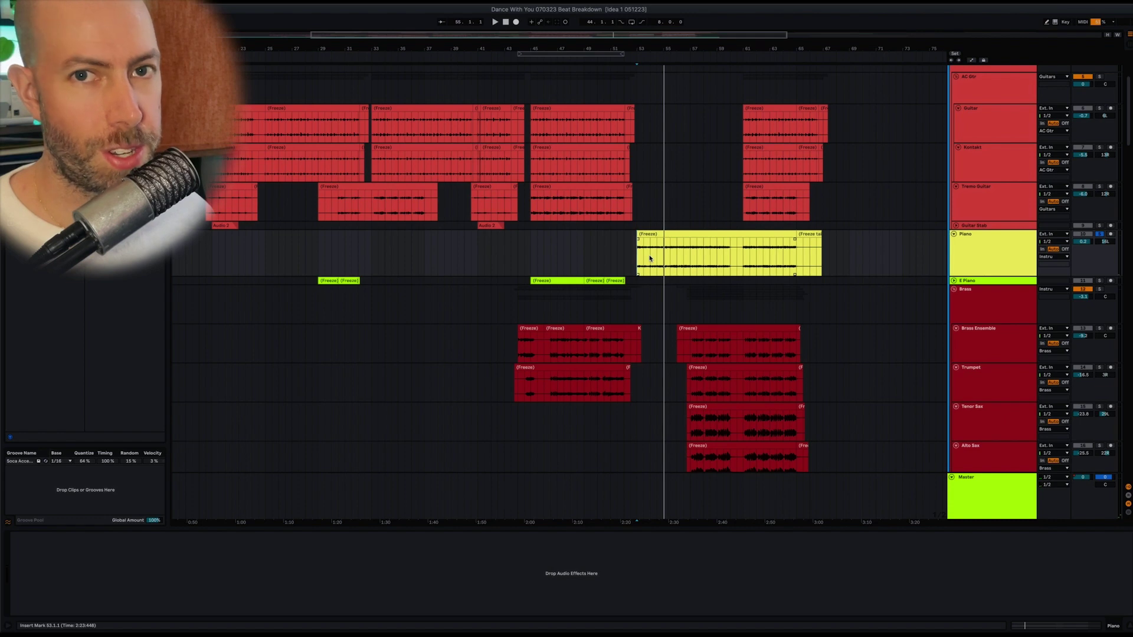
Step: Solo the Whistle group and the Heartbeat track alongside the Piano and audition them together from bar 53
scroll(650, 258, "down", 10)
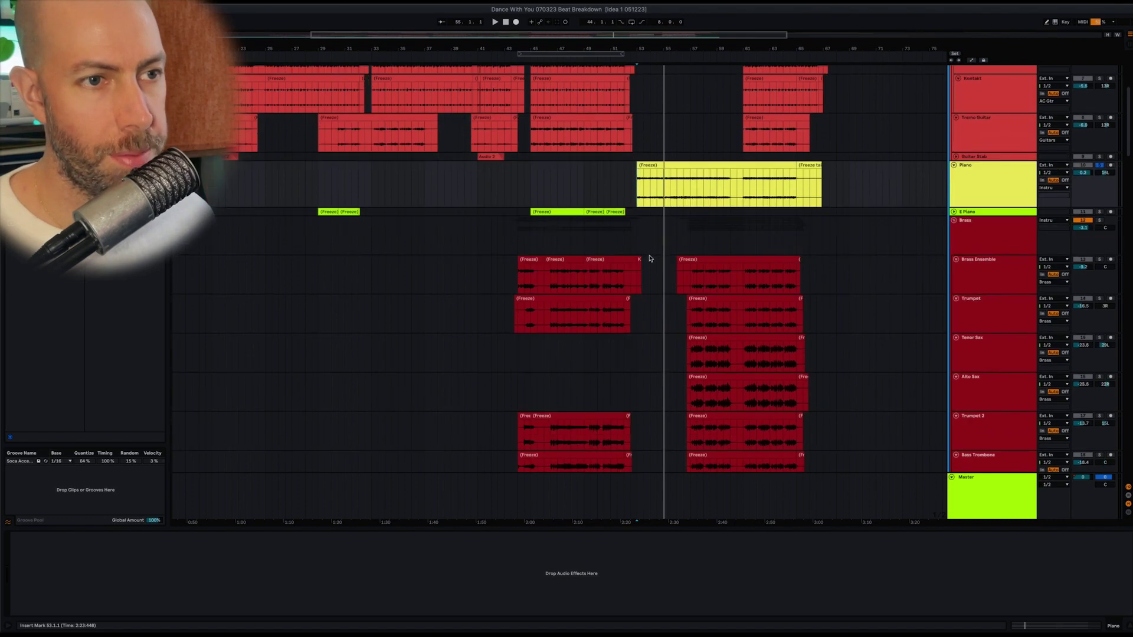
scroll(652, 247, "up", 9)
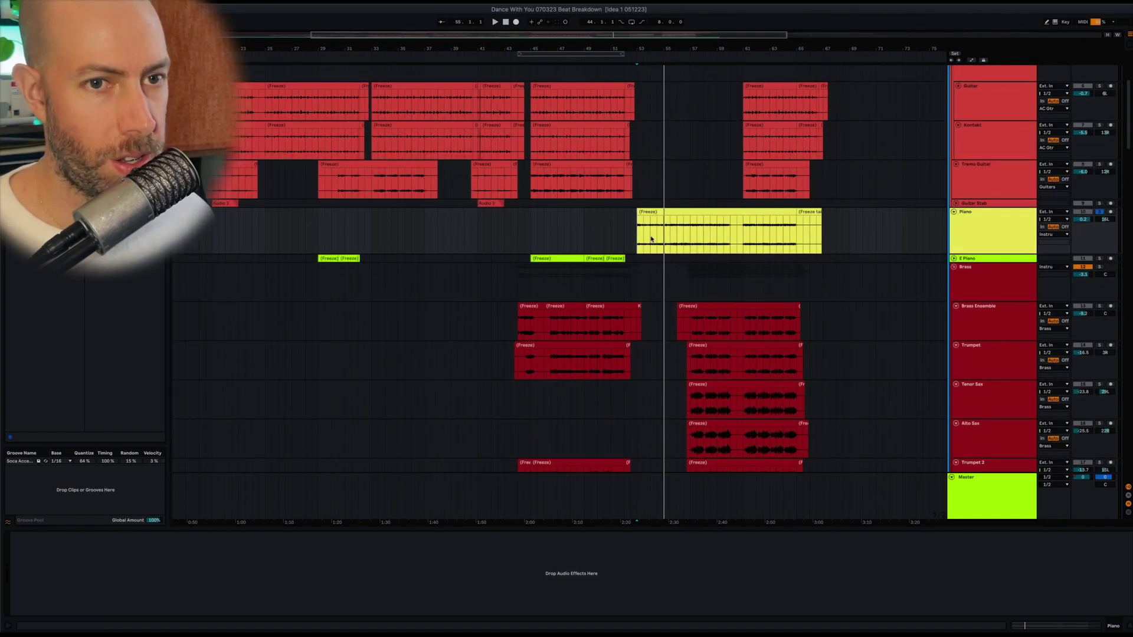
scroll(651, 239, "down", 10)
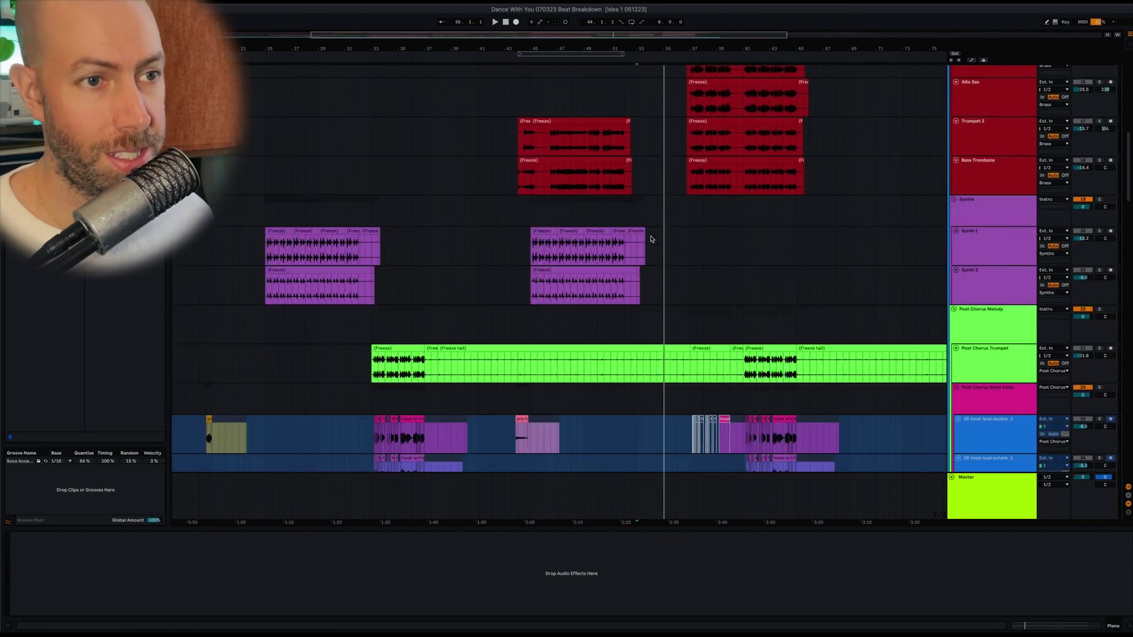
scroll(651, 238, "down", 3)
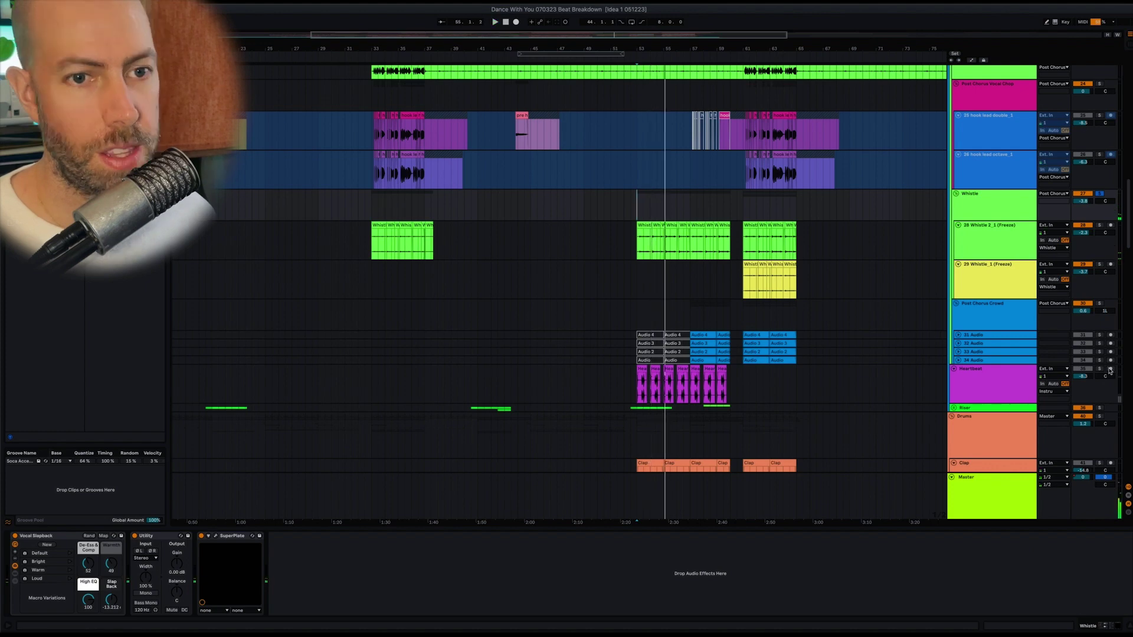
scroll(1101, 372, "down", 4)
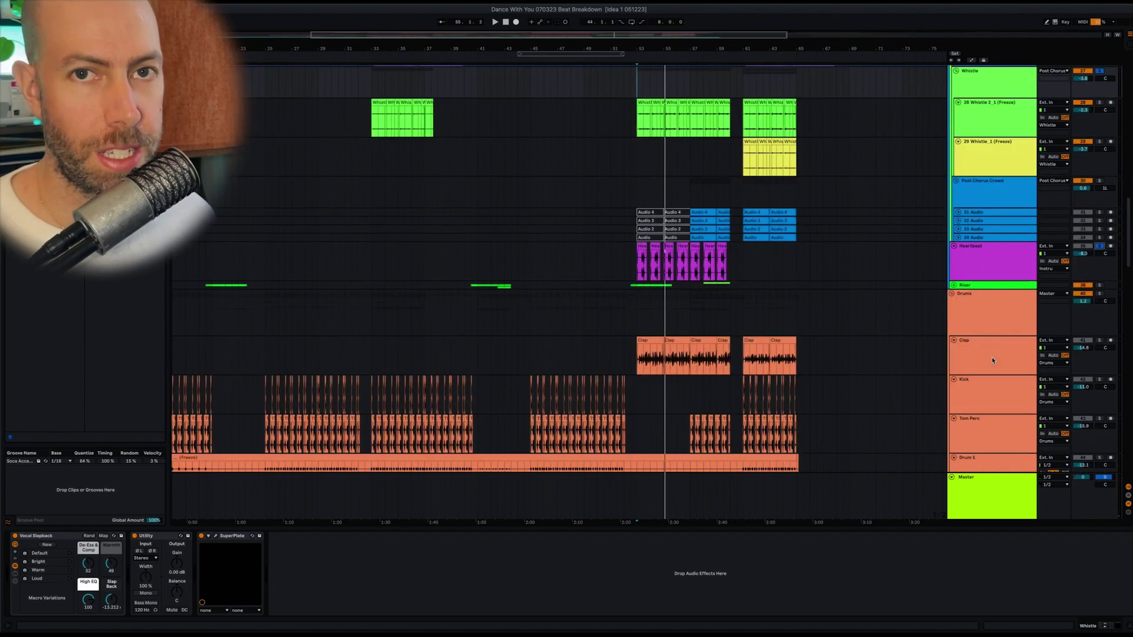
scroll(992, 360, "down", 1)
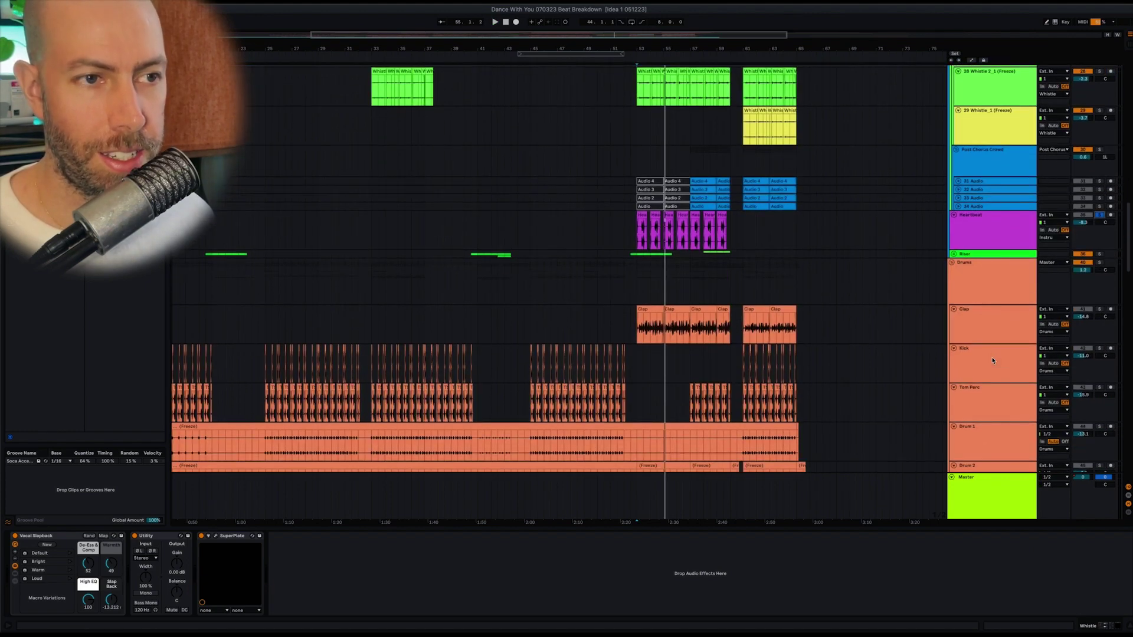
key("space")
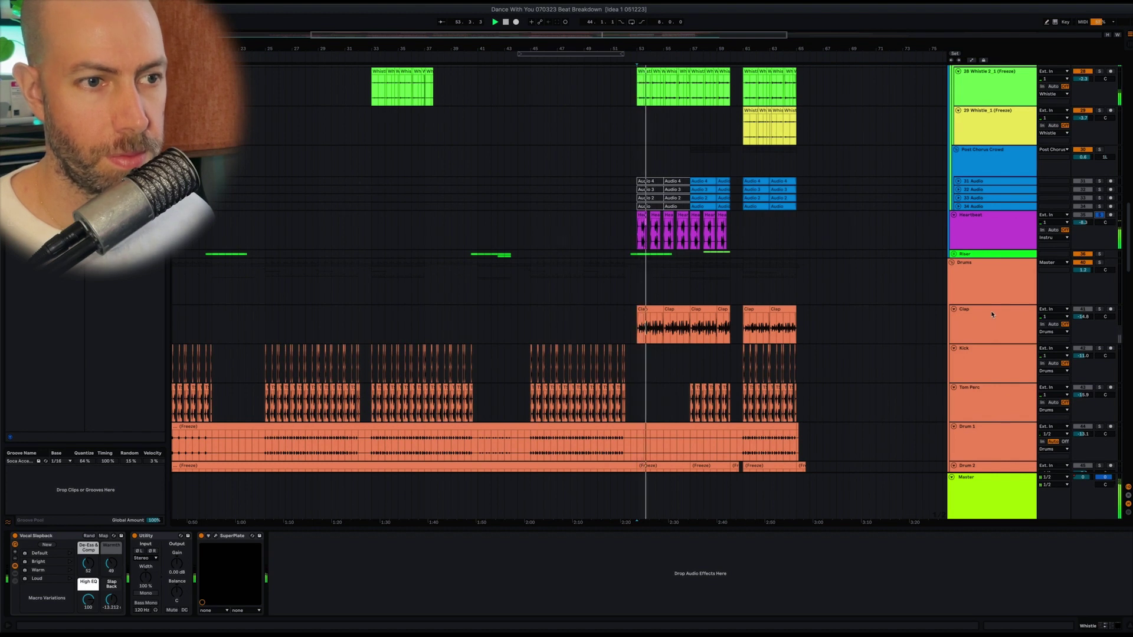
Step: Add the Clap track to the solo during playback, stop, and show the Clap track's EQ Eight settings
left_click(1099, 309)
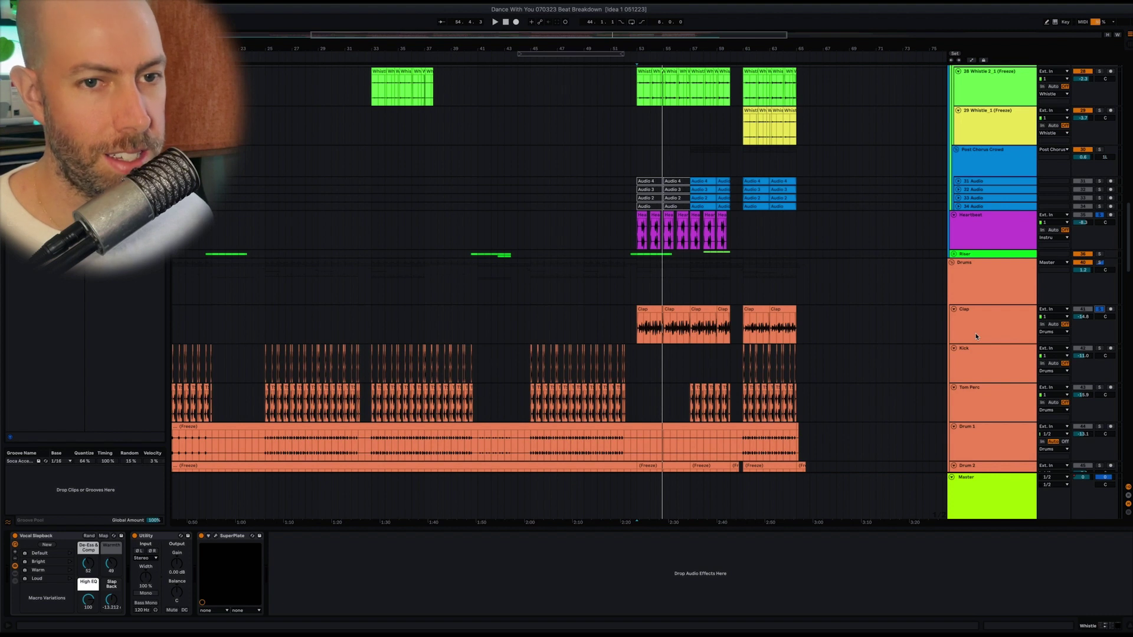
key("space")
left_click(977, 334)
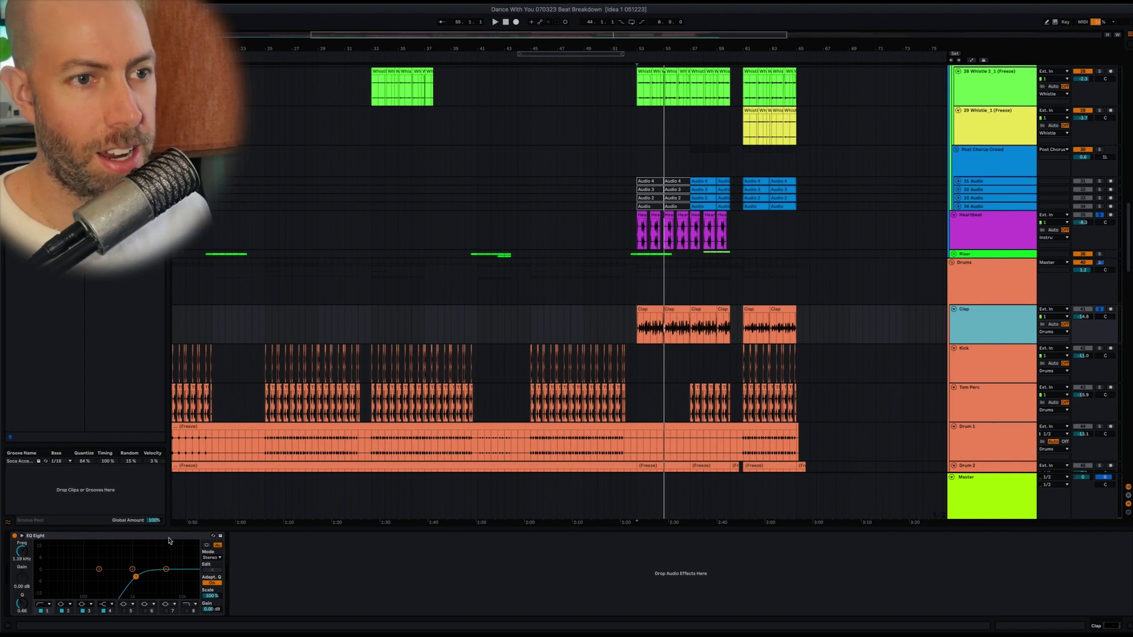
Step: Solo the High Perc and Shakers tracks in addition to the Clap and audition the combined parts from bar 53
scroll(824, 382, "down", 2)
scroll(824, 383, "down", 10)
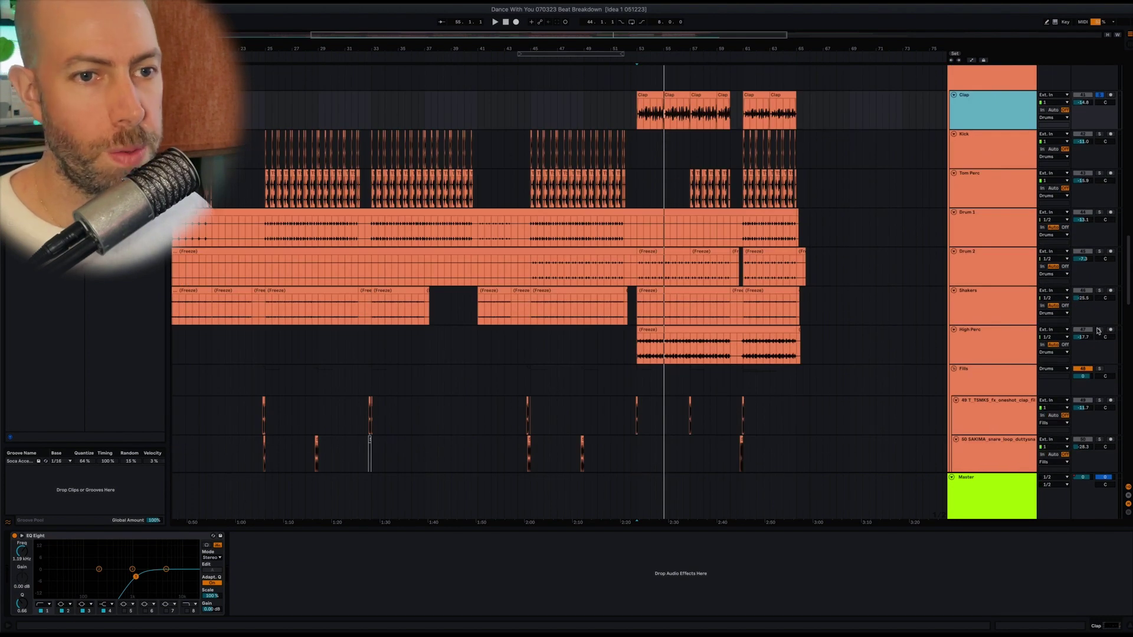
left_click(1098, 329)
left_click(1098, 290)
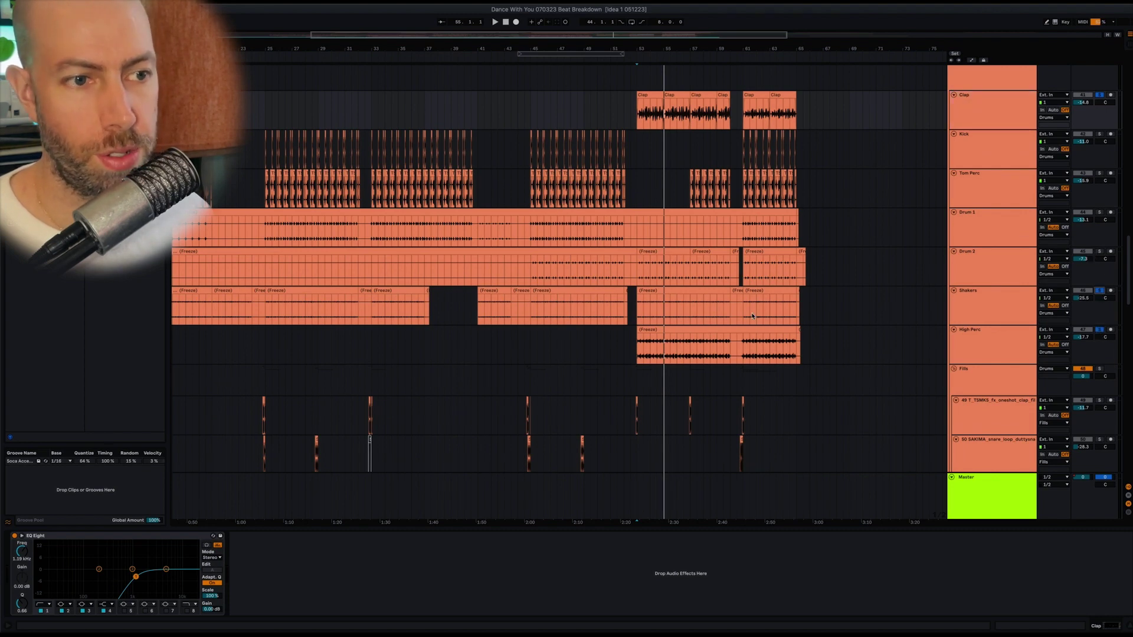
scroll(752, 317, "down", 6)
key("space")
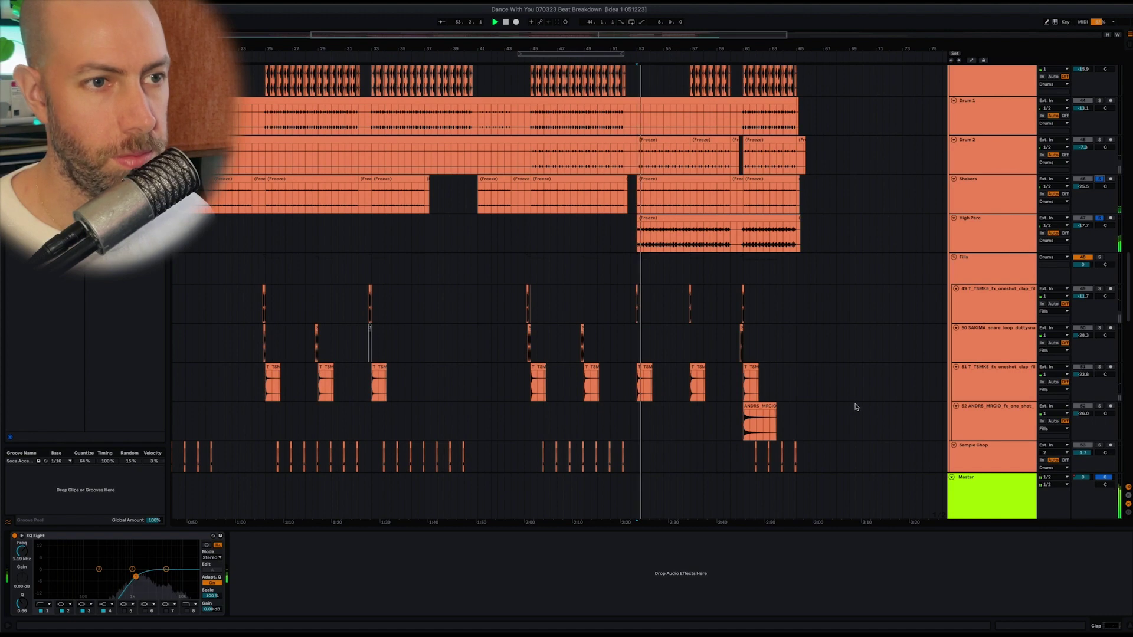
scroll(856, 407, "up", 15)
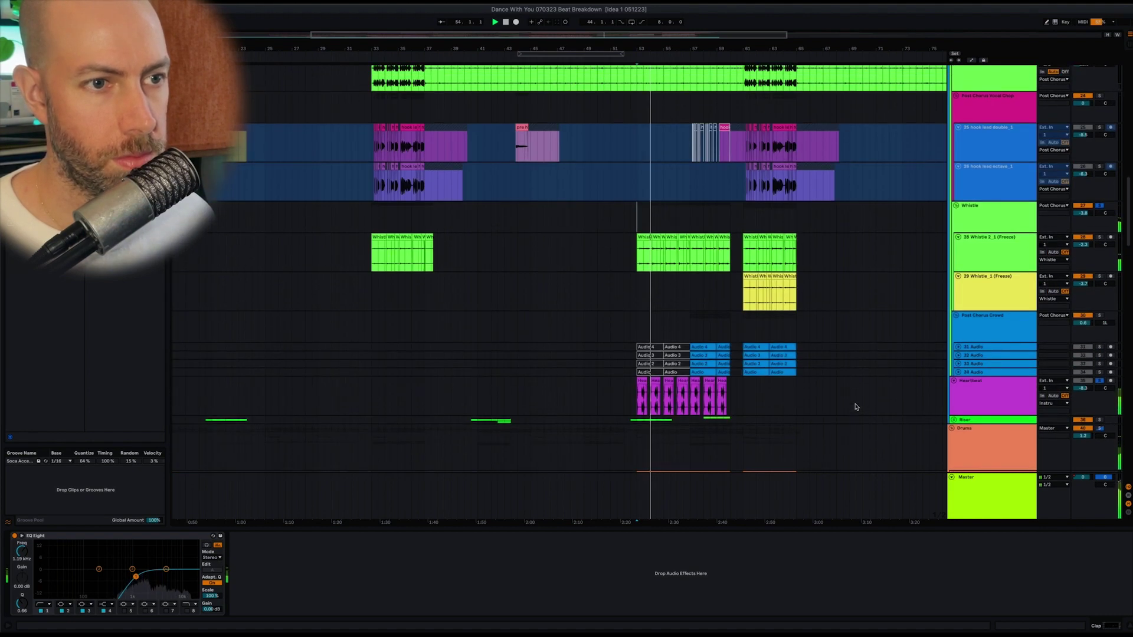